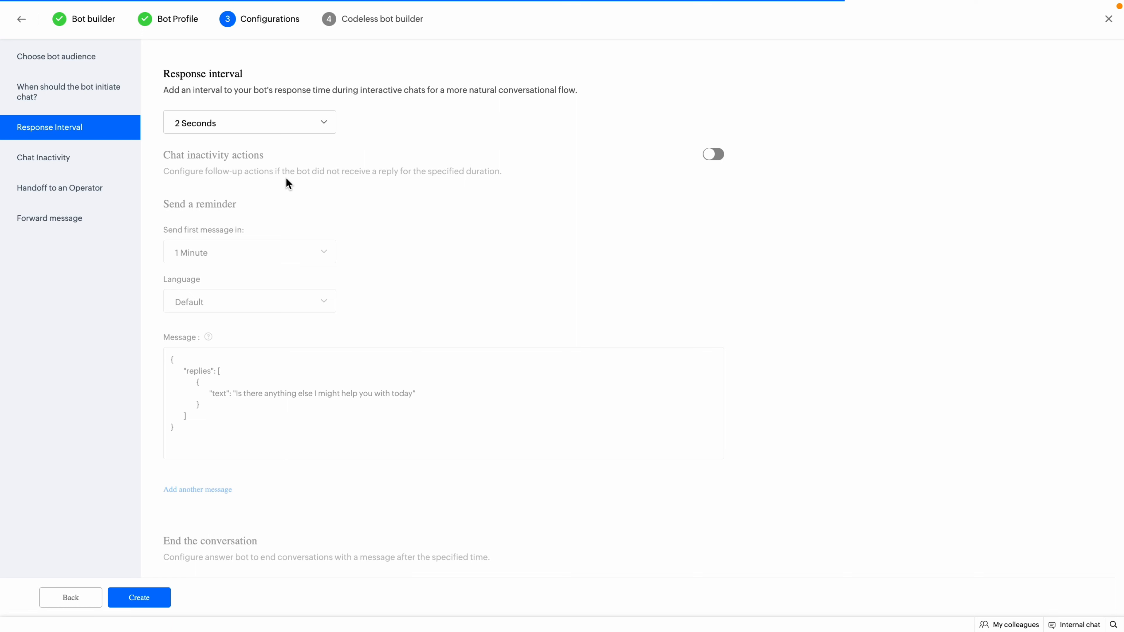
Switch on chat inactivity actions: remind after 1 minute, end the chat after 5 minutes.
left_click(83, 165)
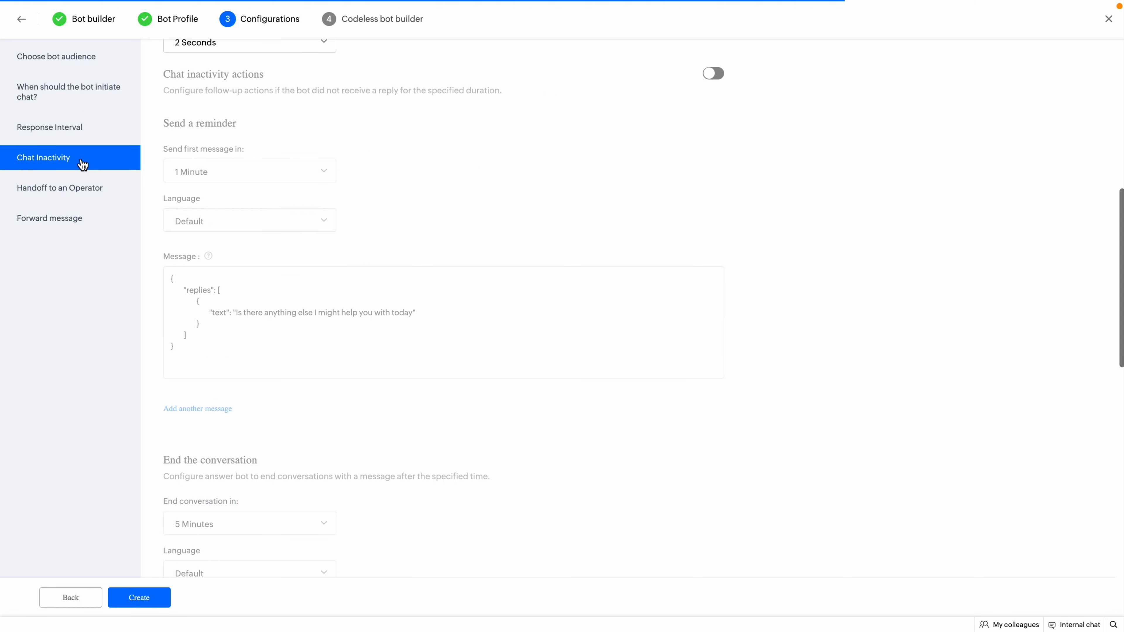
left_click(711, 74)
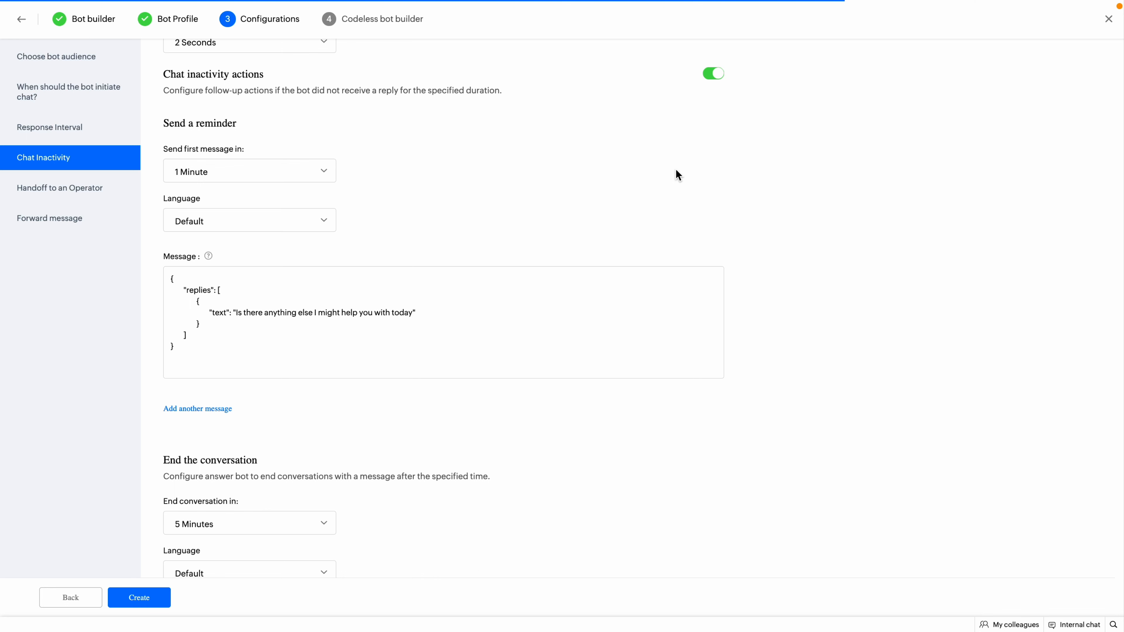
scroll(676, 170, "down", 5)
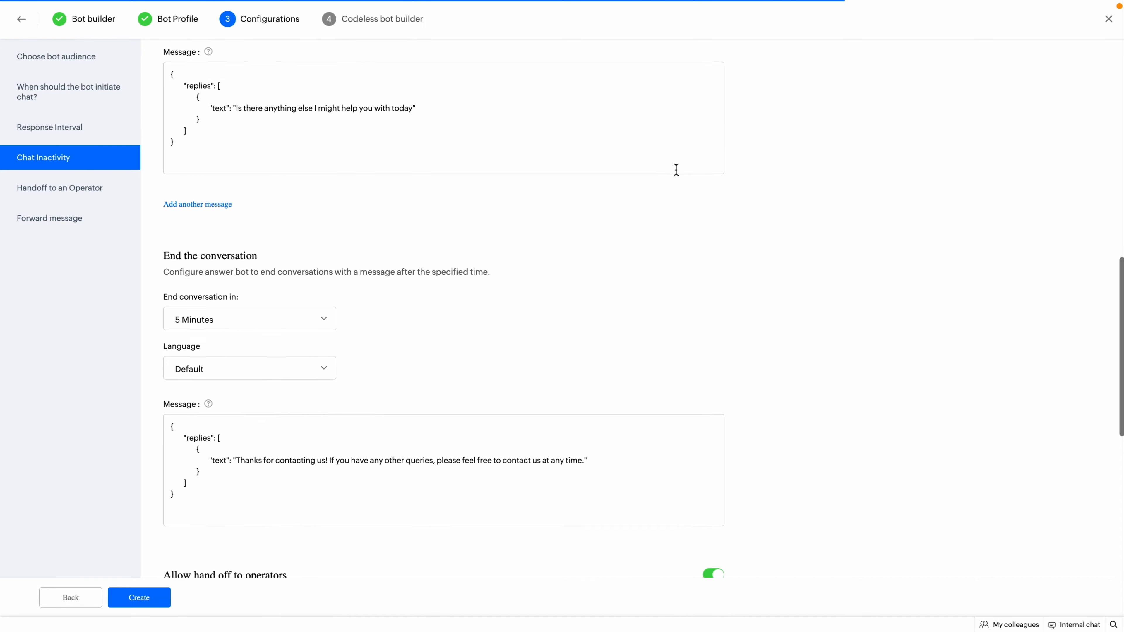
scroll(676, 170, "down", 2)
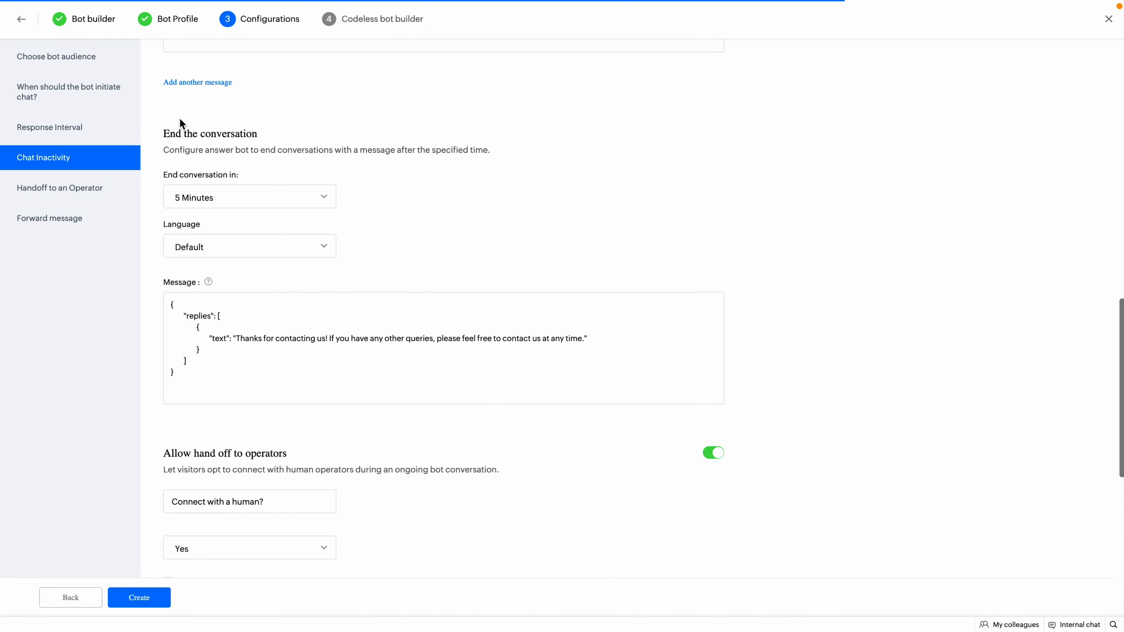
left_click(94, 188)
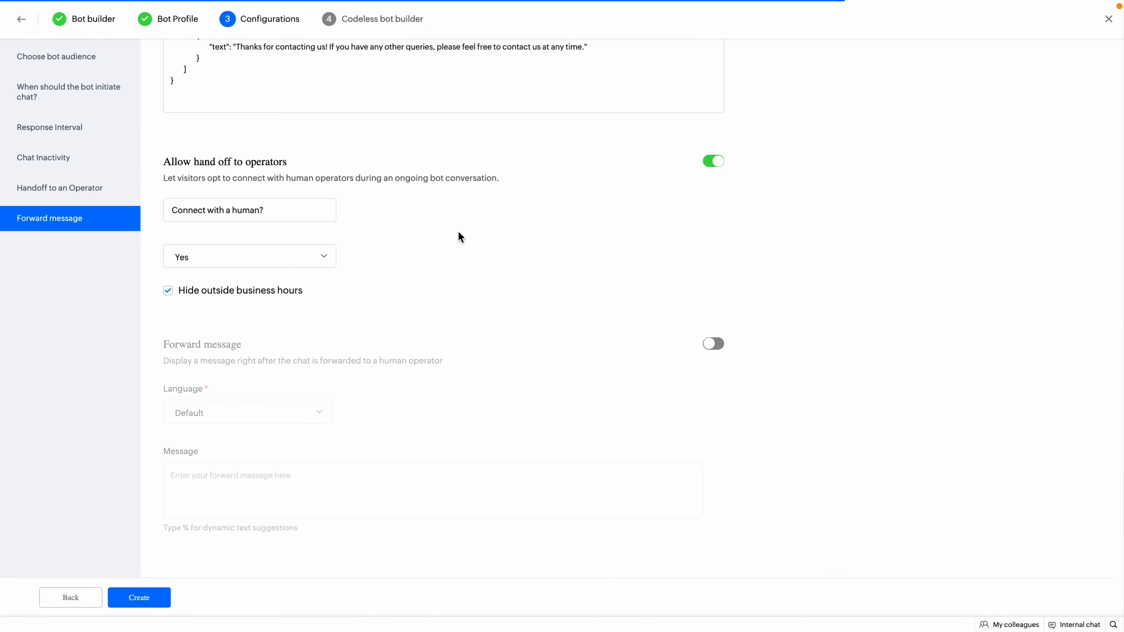
Keep operator hand-off enabled, with Yes as the 'Connect with a human?' confirmation reply.
left_click(710, 164)
left_click(711, 166)
left_click(303, 259)
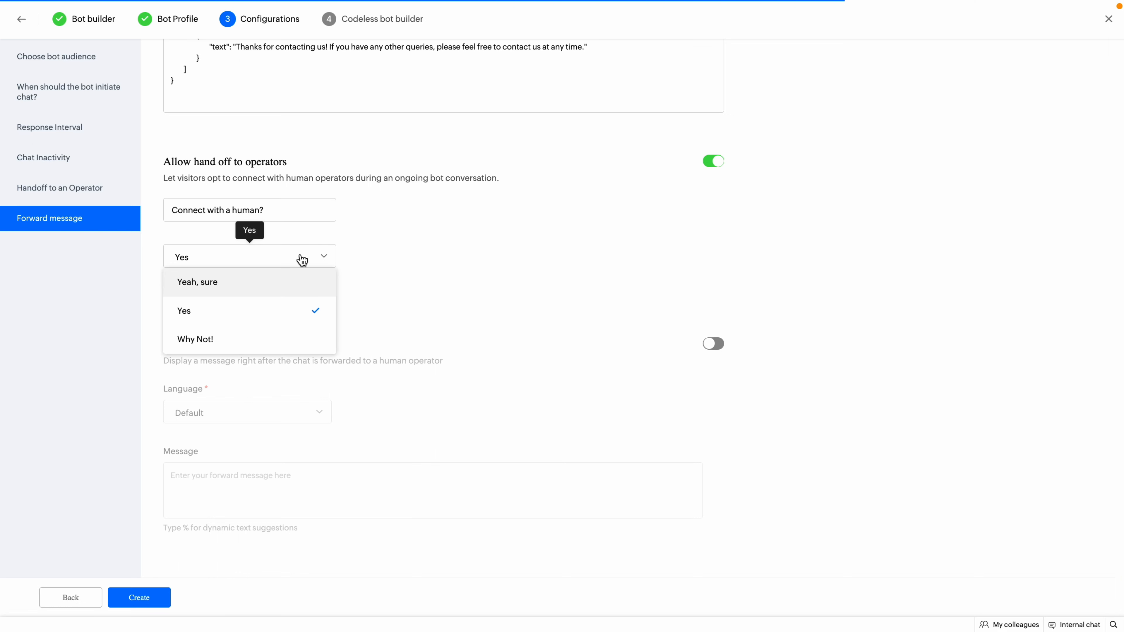
left_click(303, 311)
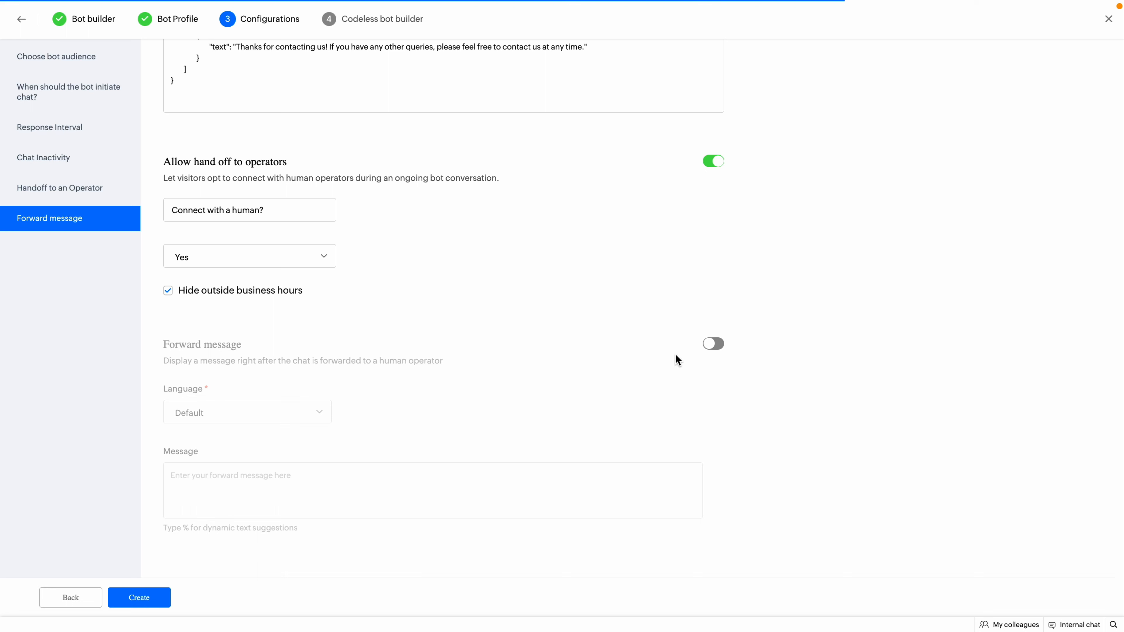
Enable the forward message 'Chat is forwarding to an operator...' and create the bot.
left_click(712, 344)
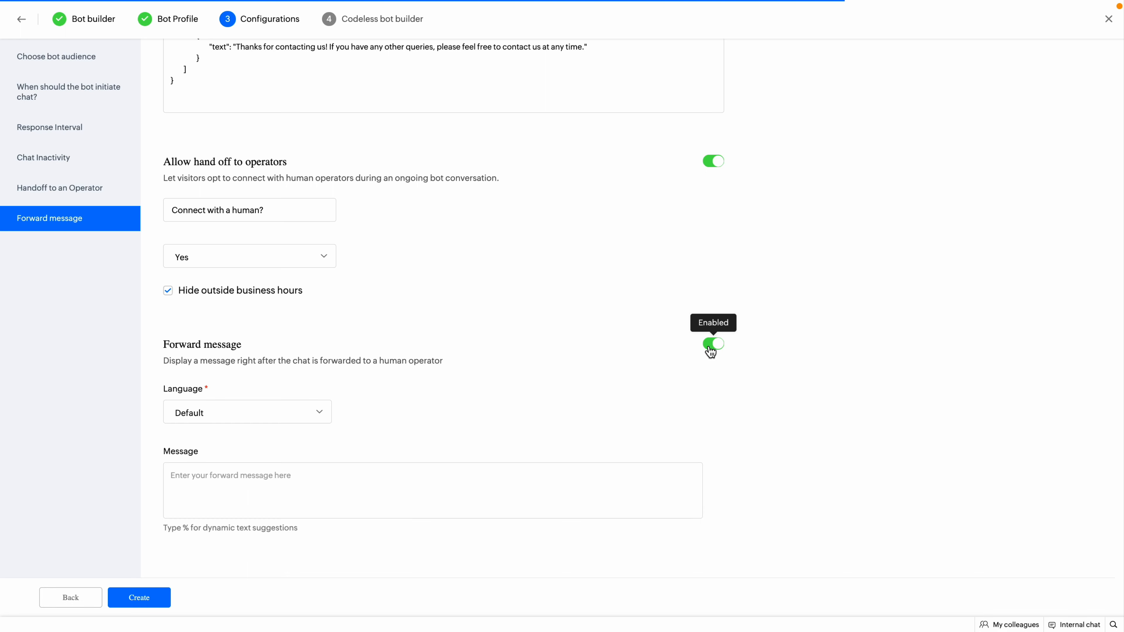
left_click(379, 476)
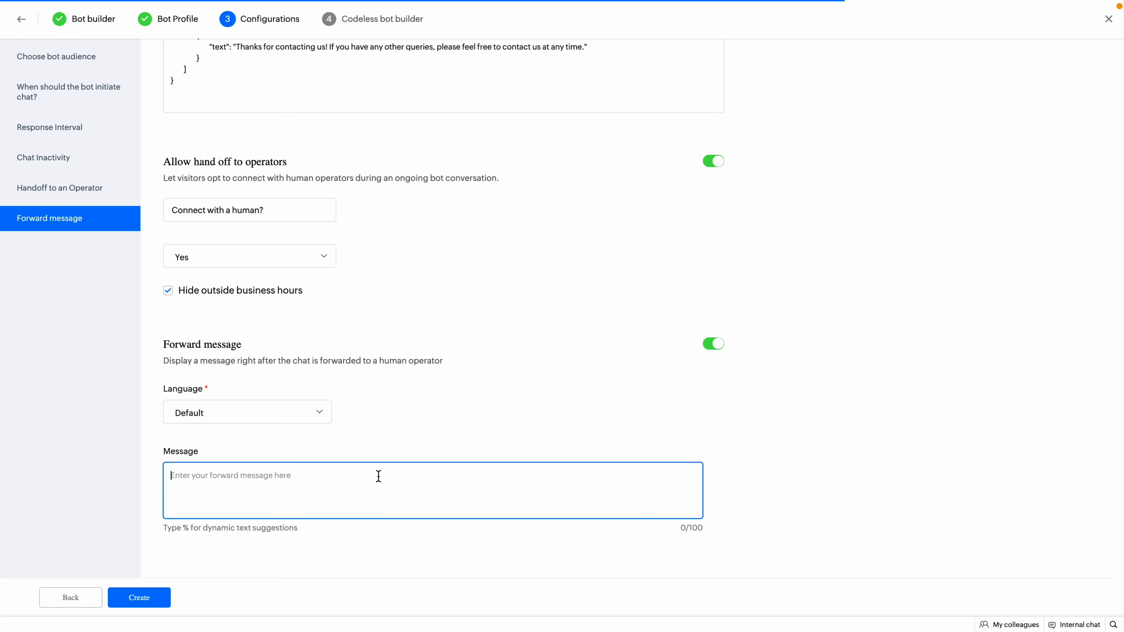
type("Chat is forwarding to an operator...")
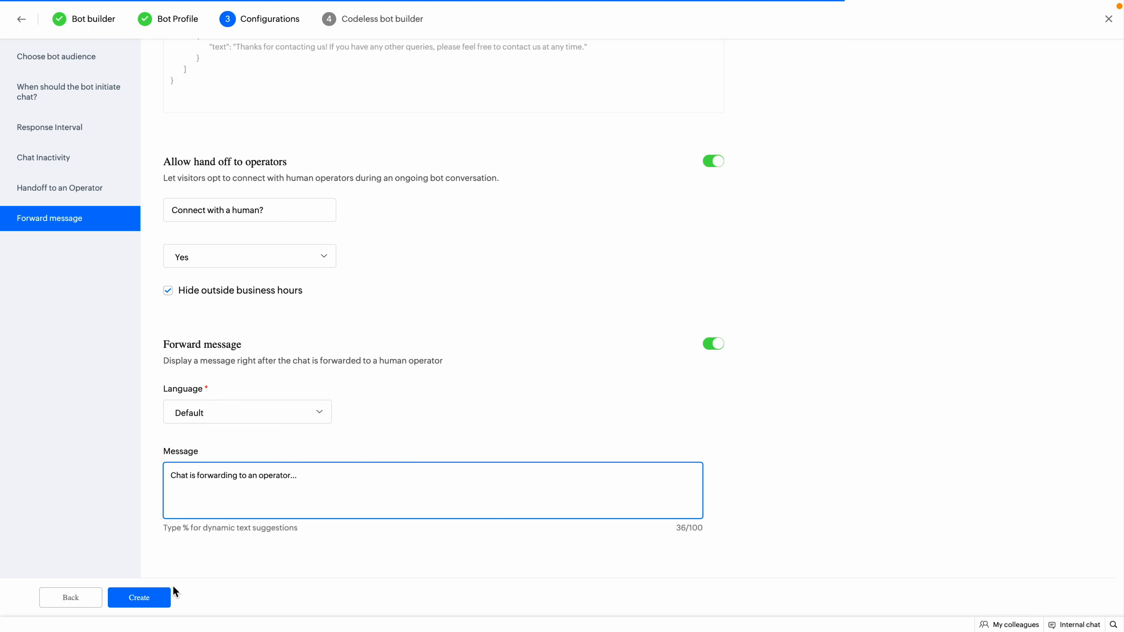
left_click(156, 599)
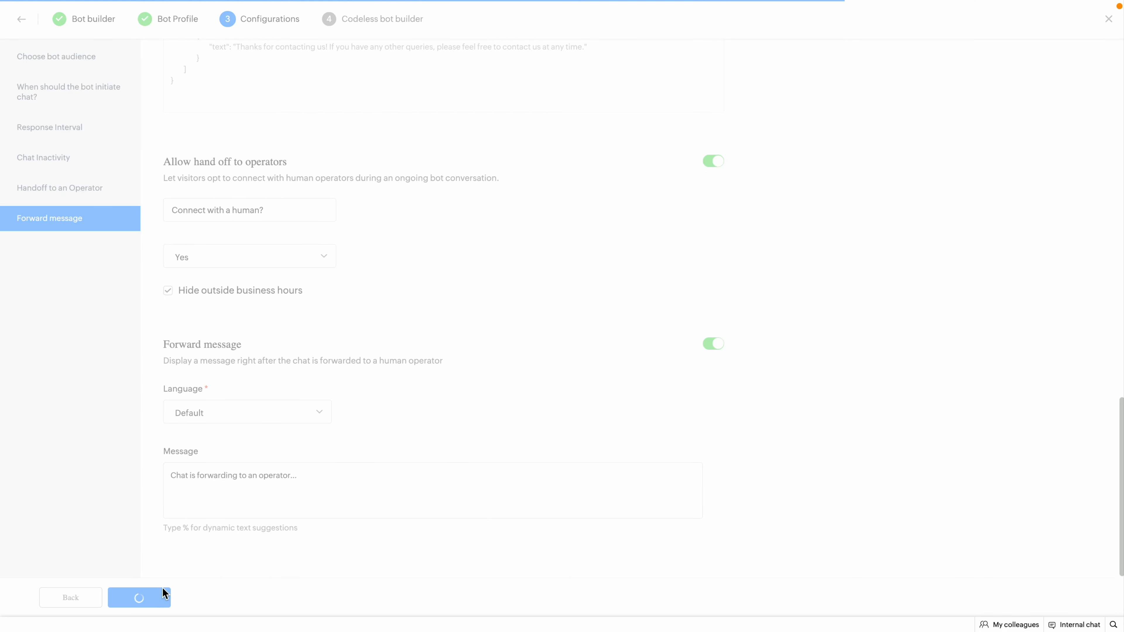
Add a Button card after the welcome card asking 'How can I help you today?'.
left_click(295, 87)
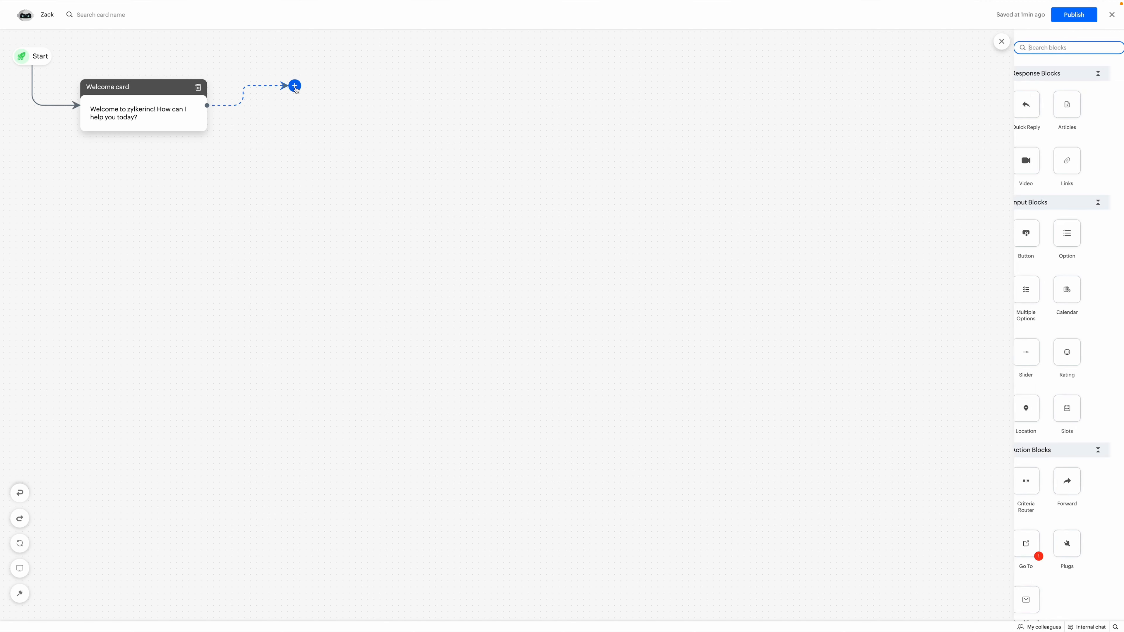
left_click_drag(1008, 233, 302, 86)
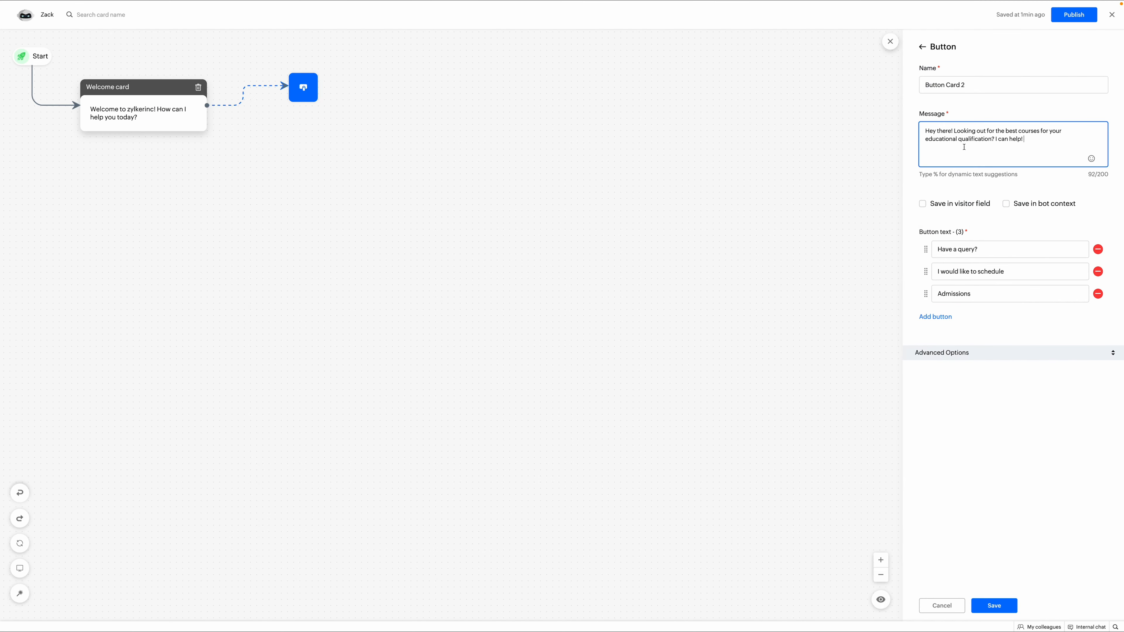
key("ctrl+a")
type("How can I help you todau")
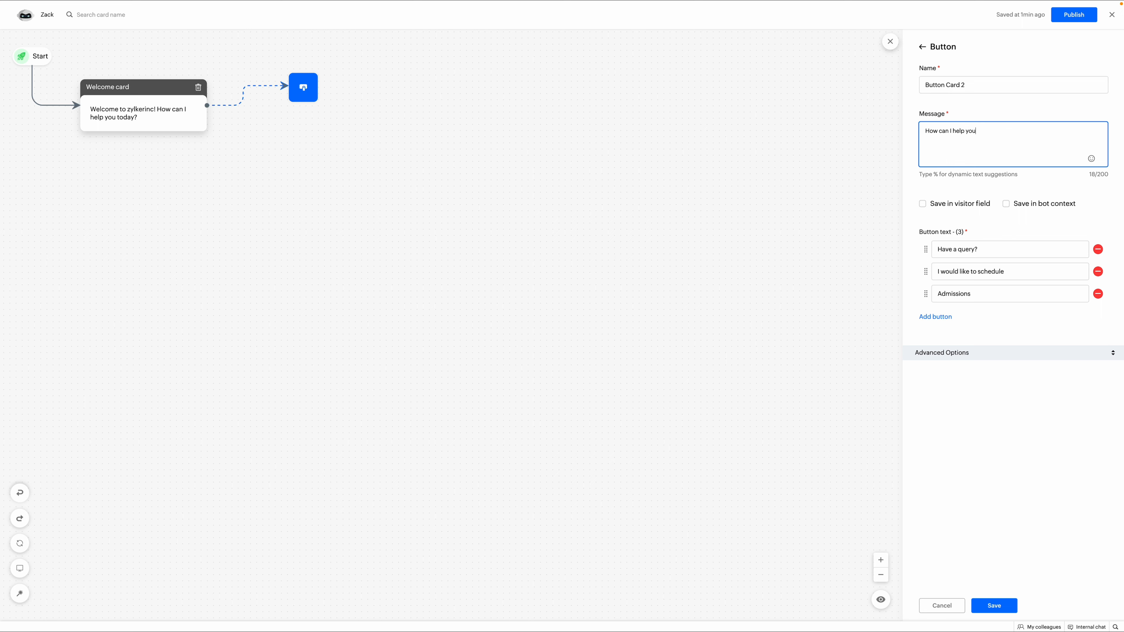
Label the buttons 'Schedule meeting', 'Report an issue' and 'About us', then save the card.
left_click(1013, 251)
key("ctrl+a")
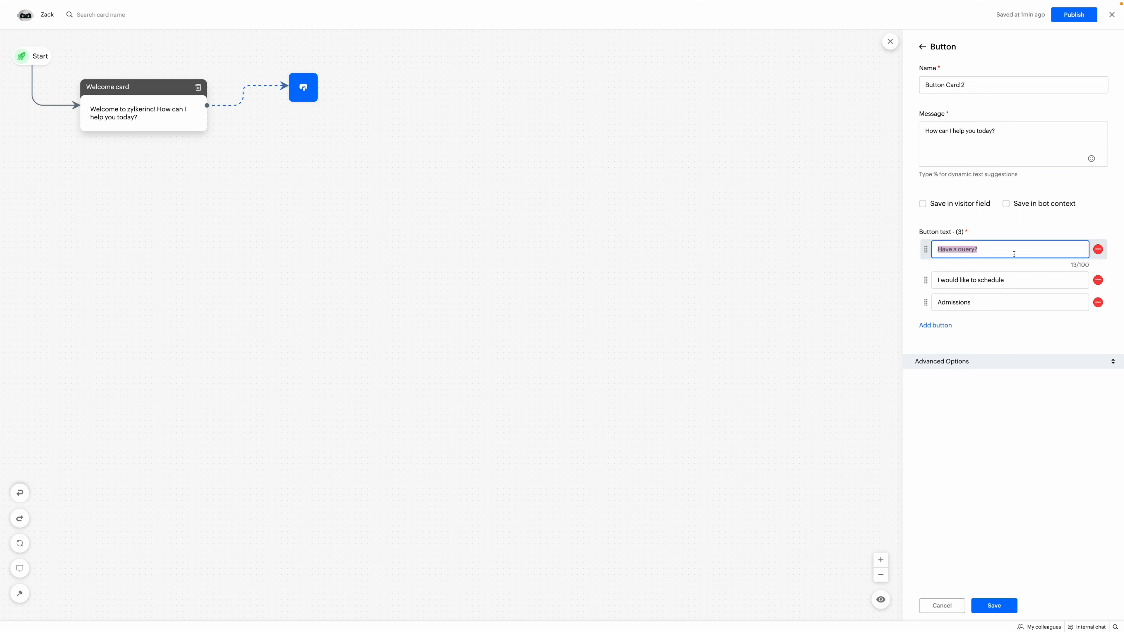
key("BackSpace")
type("Schedule meeting")
left_click(1021, 271)
key("ctrl+a")
key("BackSpace")
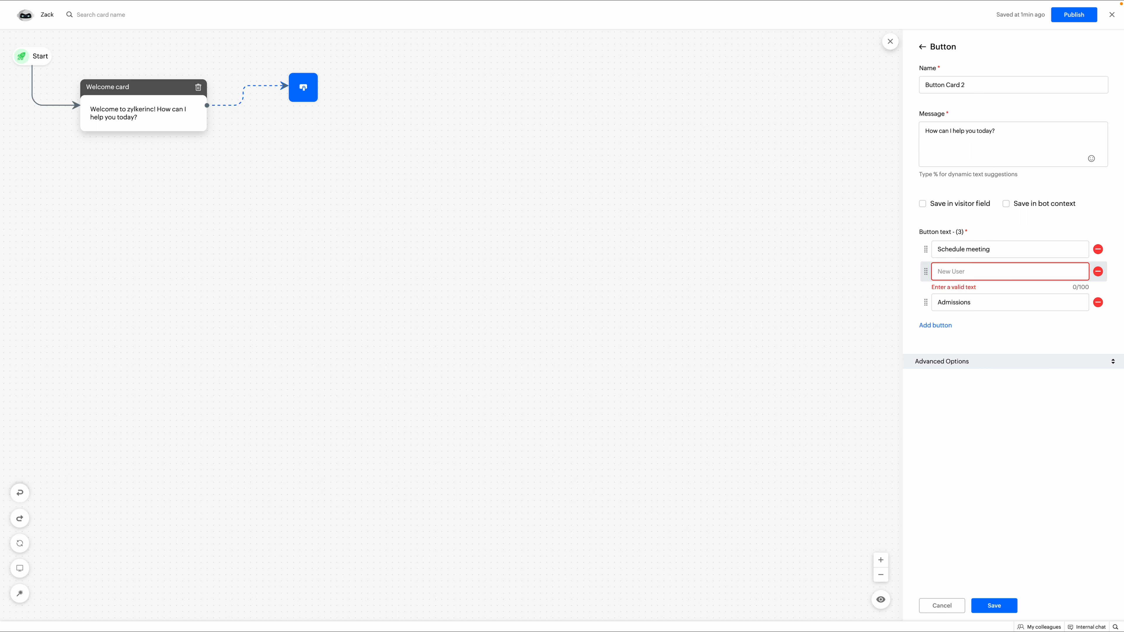
type("Report an issue")
left_click(1013, 303)
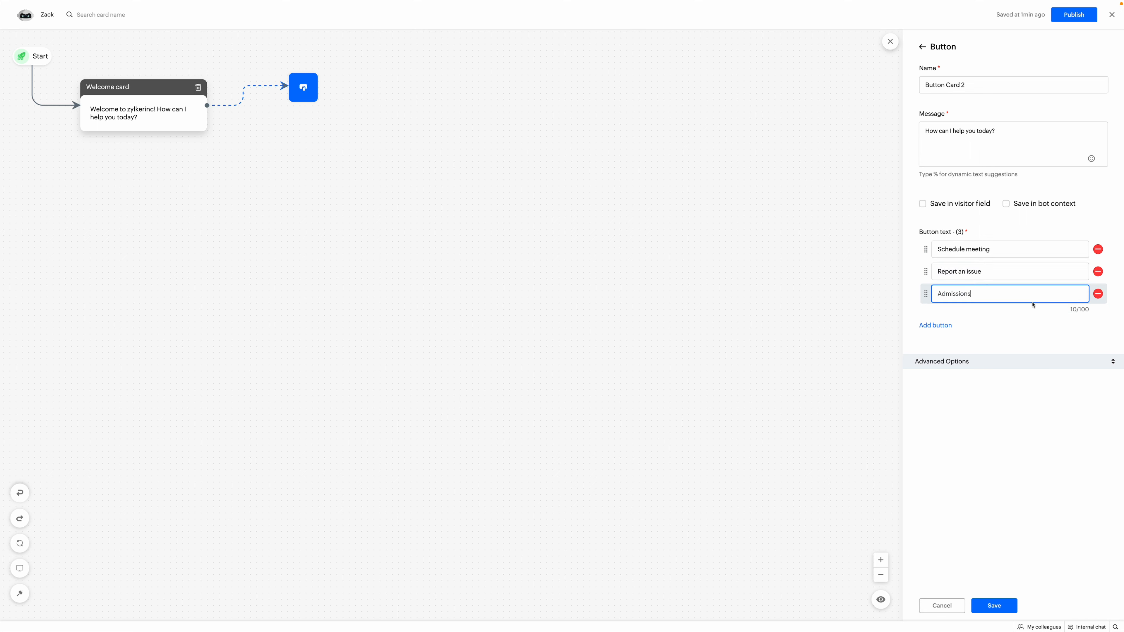
key("ctrl+a")
key("BackSpace")
type("About us")
left_click(993, 605)
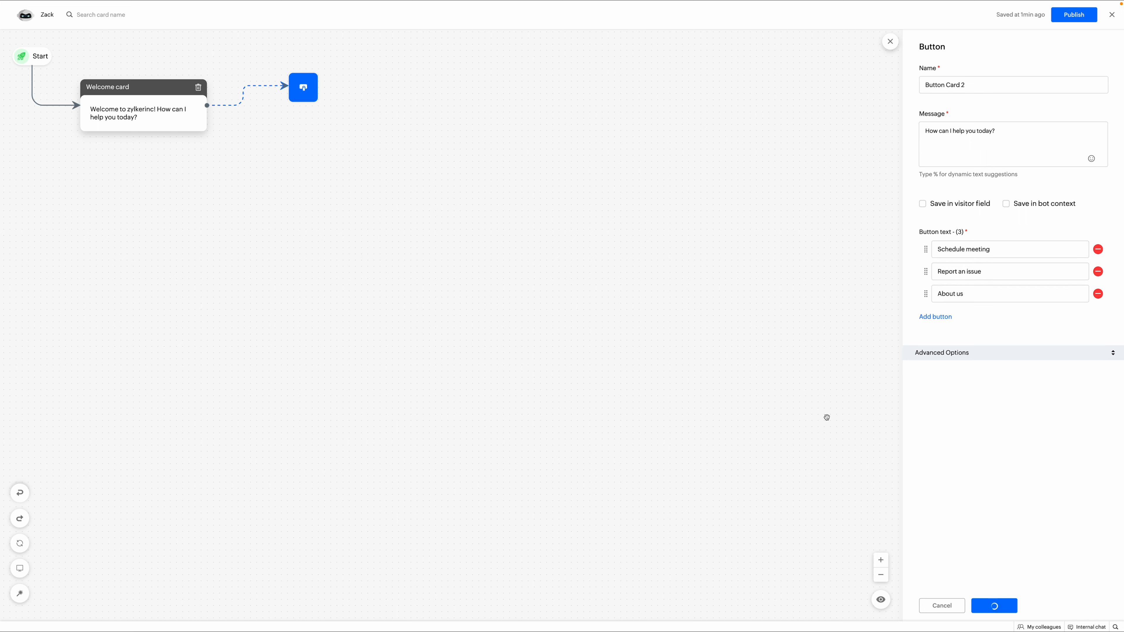
Add Name and Email cards after Schedule meeting.
scroll(1010, 544, "down", 5)
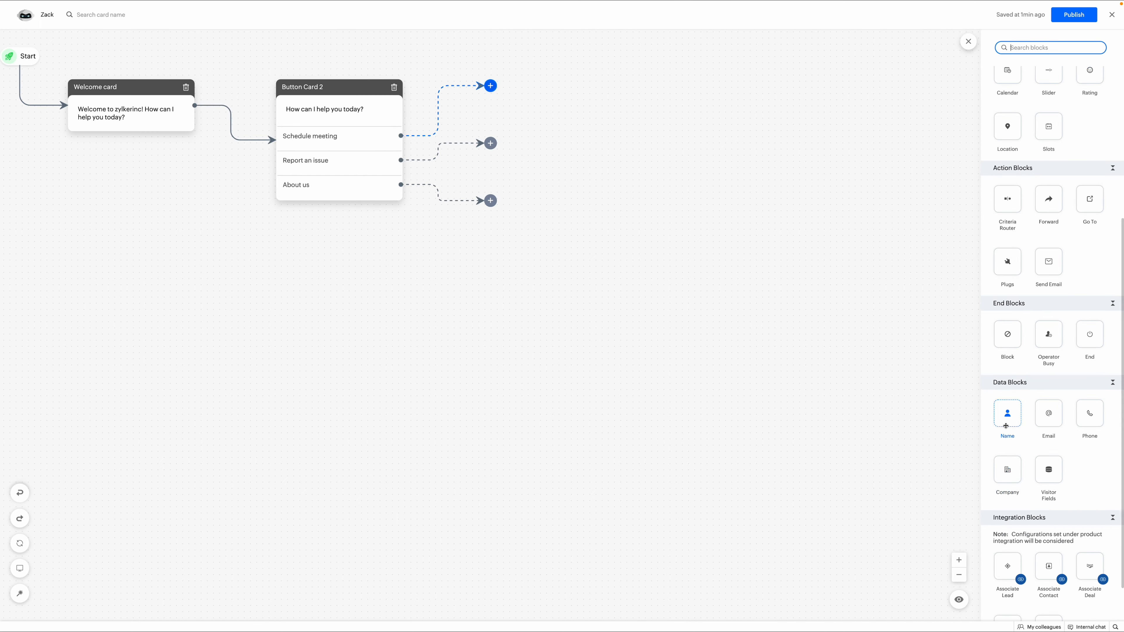
left_click(1007, 413)
left_click(998, 605)
left_click(1048, 413)
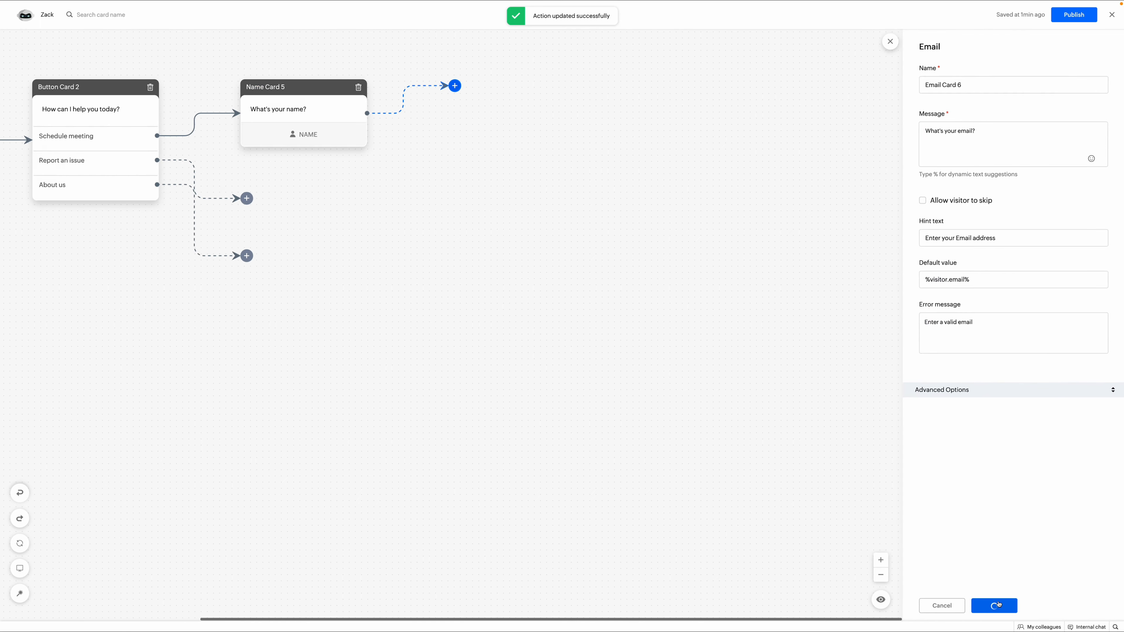
left_click(997, 606)
scroll(1005, 128, "up", 3)
Add a Calendar card saying 'Kindly selct your date and time to schedule meeting.'.
left_click(1006, 126)
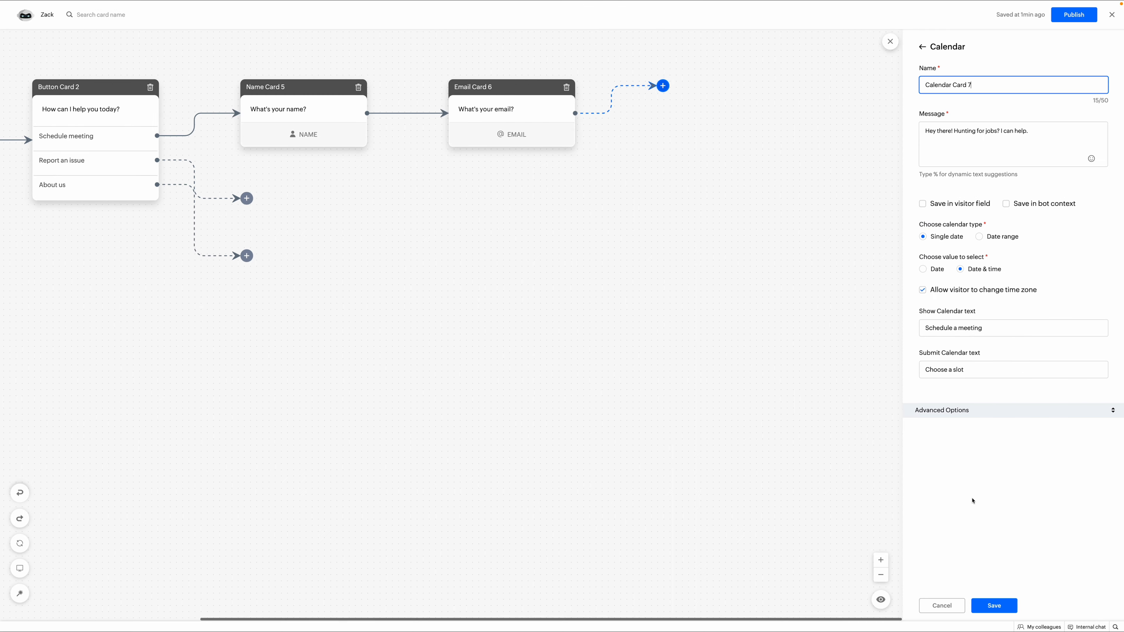
left_click(1001, 146)
key("ctrl+a")
type("Kindl")
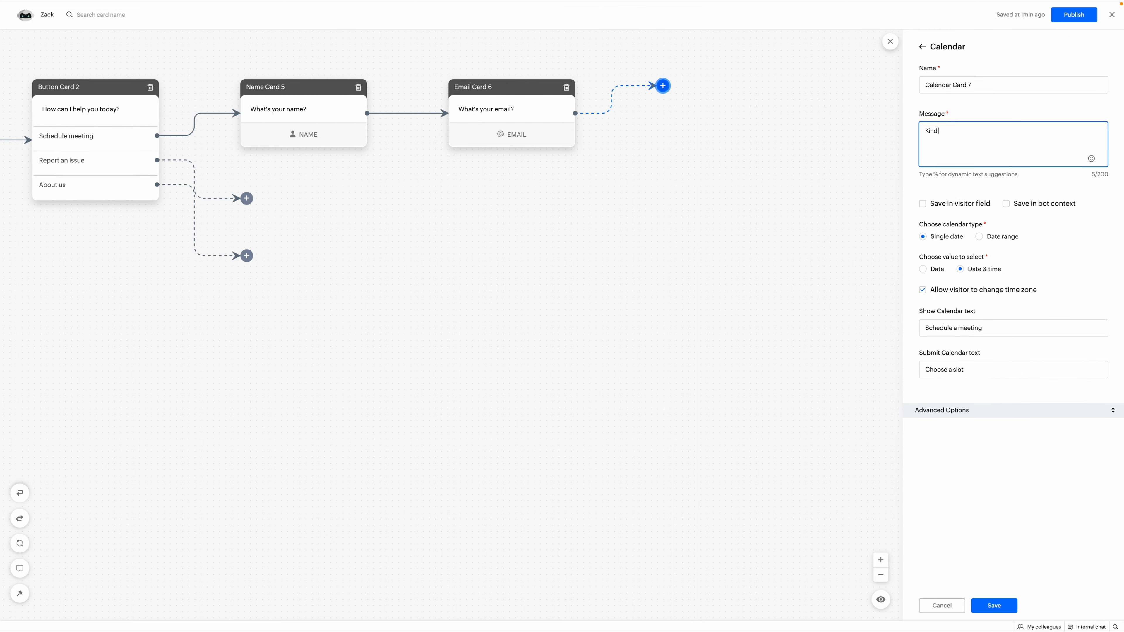
type("y selct your date and time to schedule meeting.")
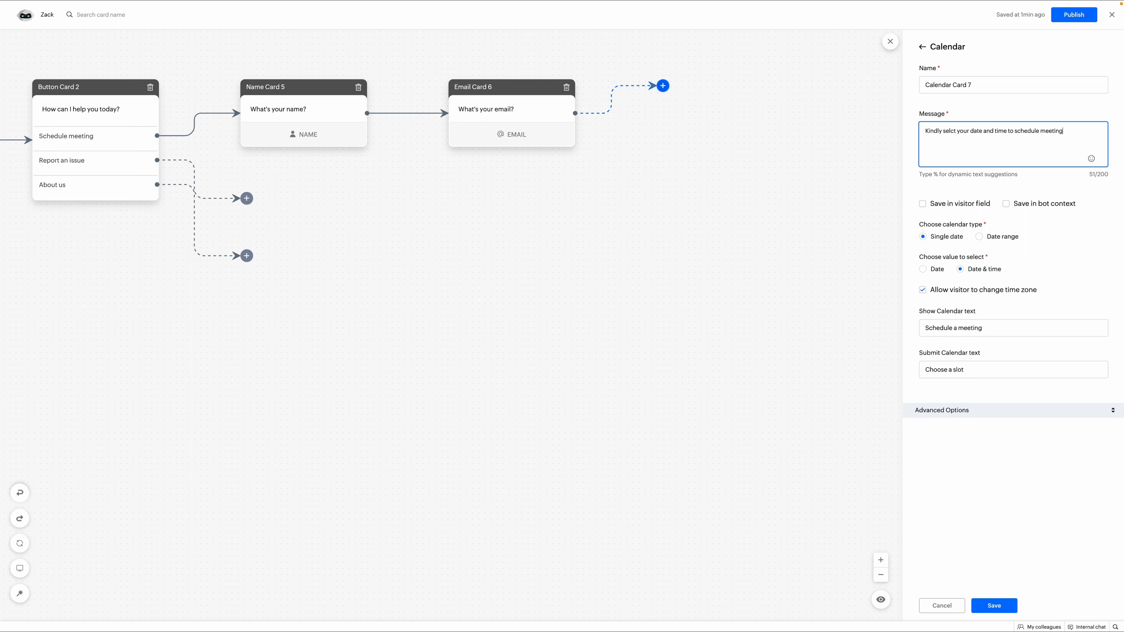
left_click(993, 605)
Add a Location card 'Kindly select the location.' followed by an End card.
scroll(1009, 221, "down", 3)
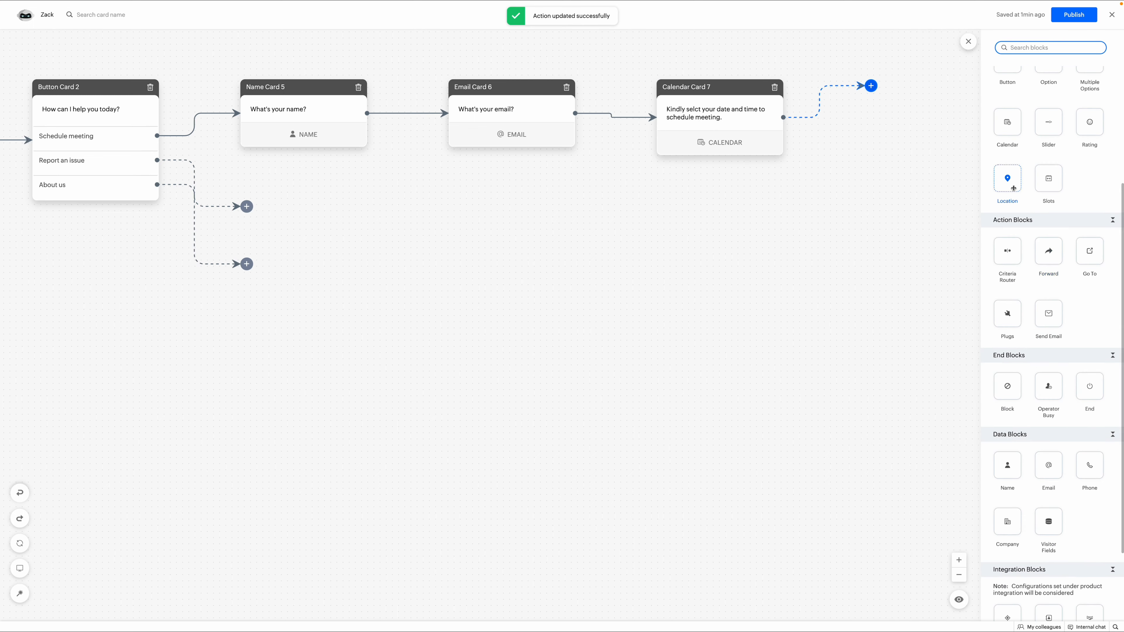
left_click(1005, 149)
type("Kindly se")
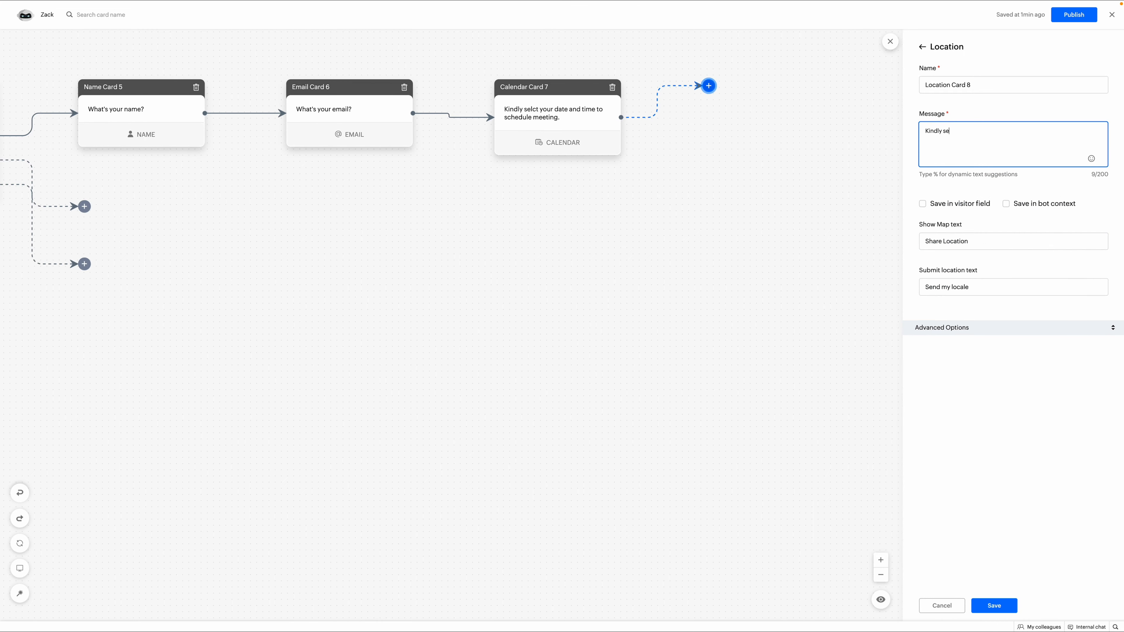
type("lect the location.")
left_click(994, 605)
scroll(1053, 508, "down", 1)
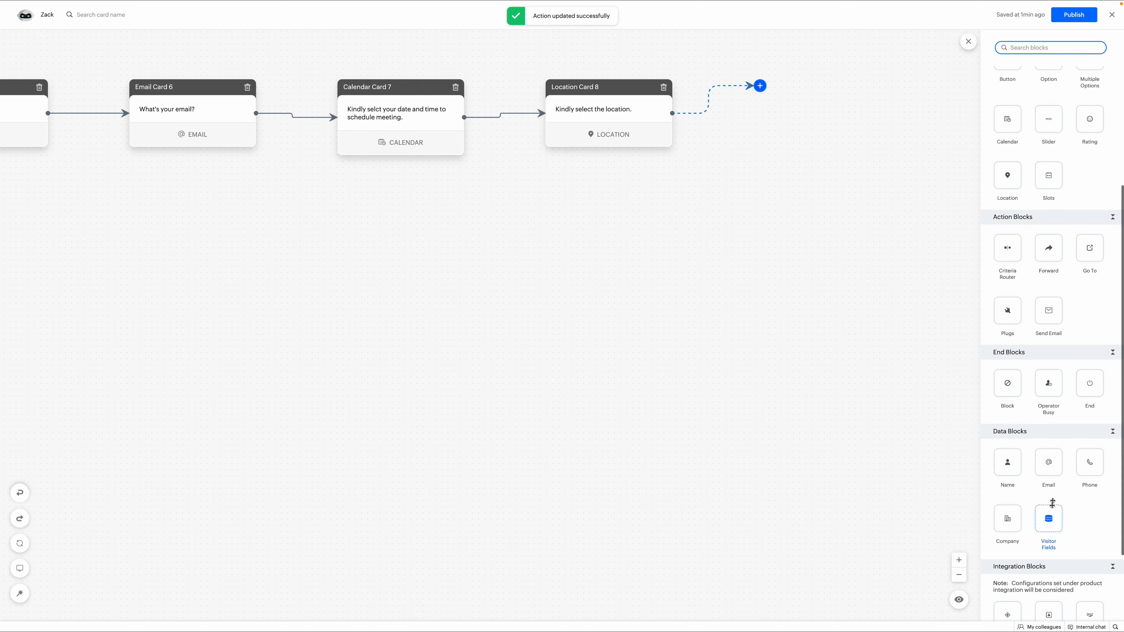
left_click(1090, 385)
left_click(994, 605)
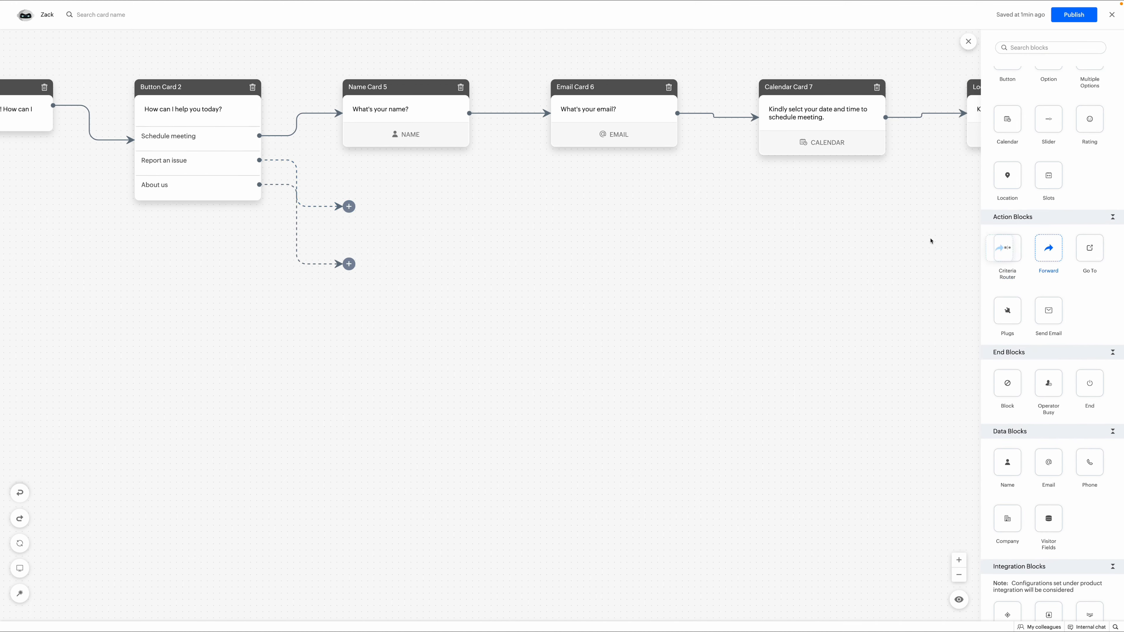
Forward 'Report an issue' to an operator and add a ticket card with subject %visitor.issue%.
left_click(1048, 248)
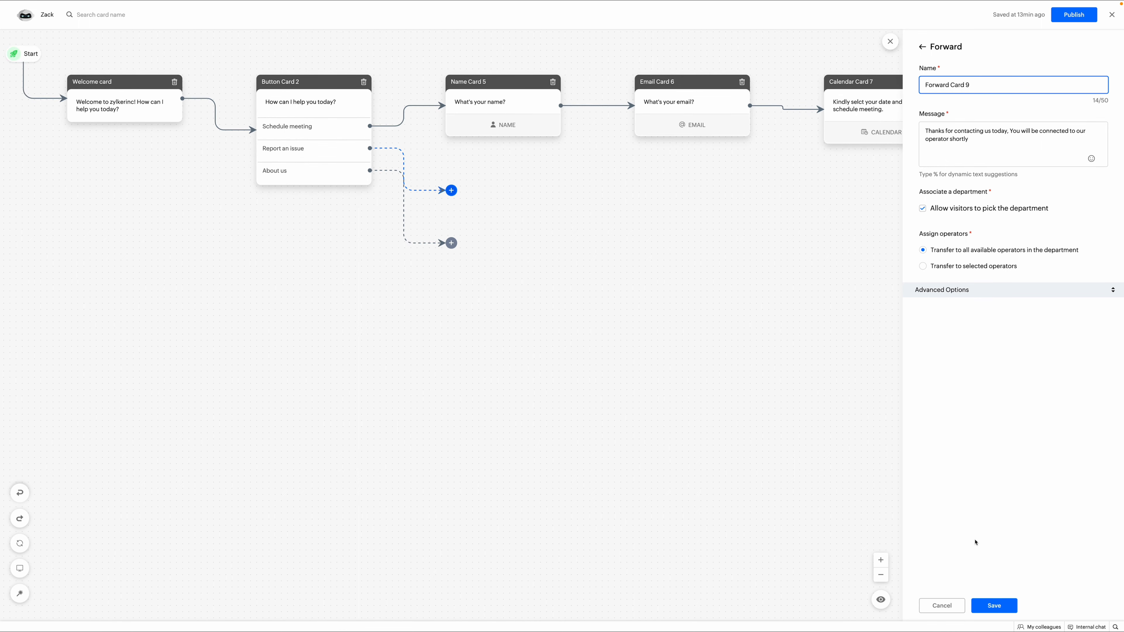
left_click(980, 604)
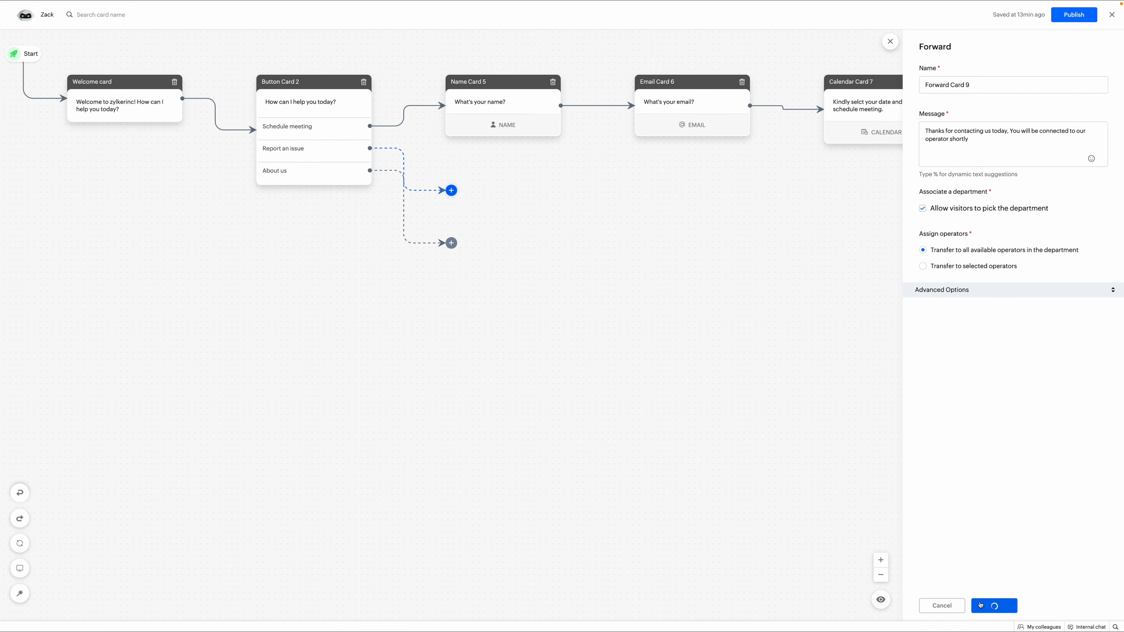
left_click(1009, 595)
key("Tab")
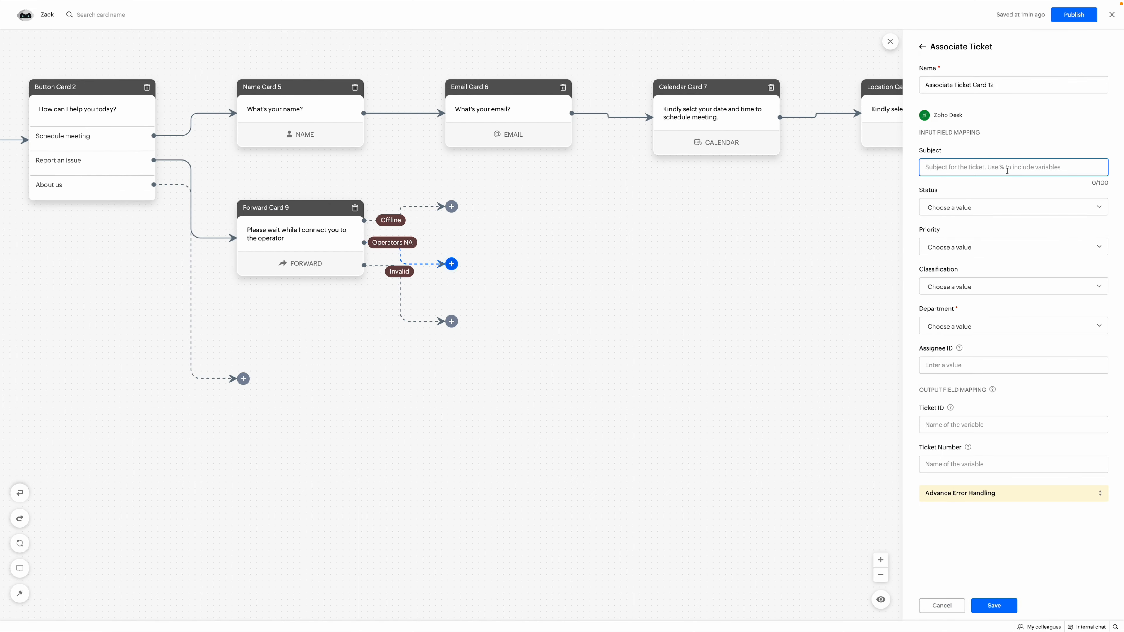
type("%visitor.issue%")
Set the ticket to Status Open, Priority Medium, Classification Problem, Department Product Support.
left_click(1013, 207)
left_click(1003, 248)
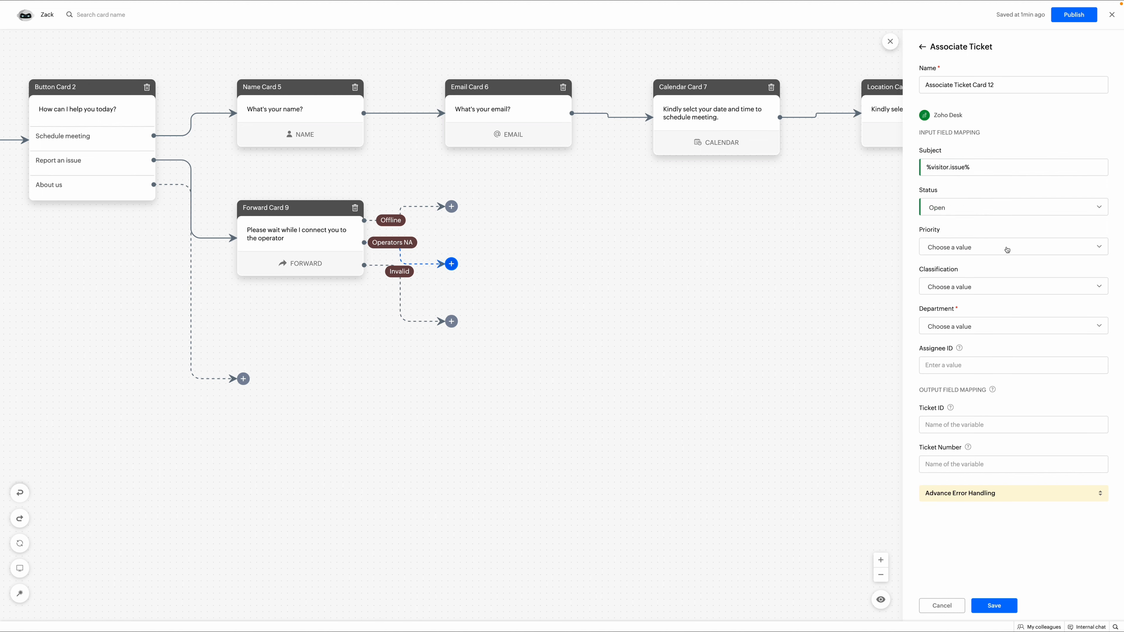
left_click(1004, 247)
left_click(1001, 324)
left_click(1003, 286)
left_click(990, 368)
left_click(1000, 326)
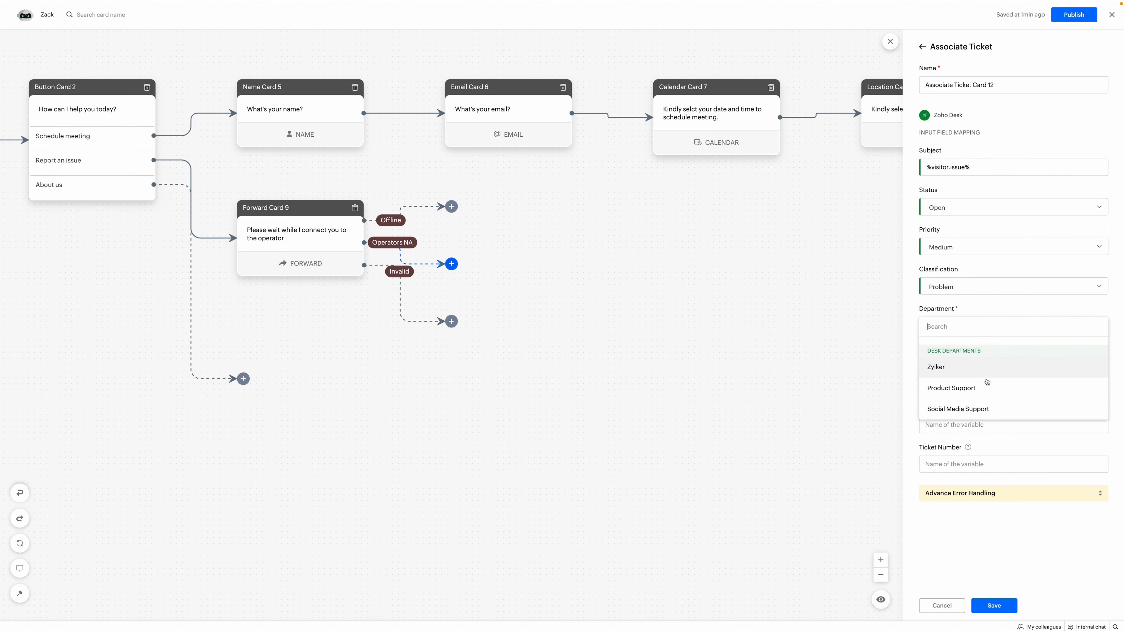
left_click(986, 384)
Fill in the assignee ID, store Ticket ID in tic.id and Ticket Number in tic.no, and save.
left_click(986, 364)
key("Tab")
type("tic.id")
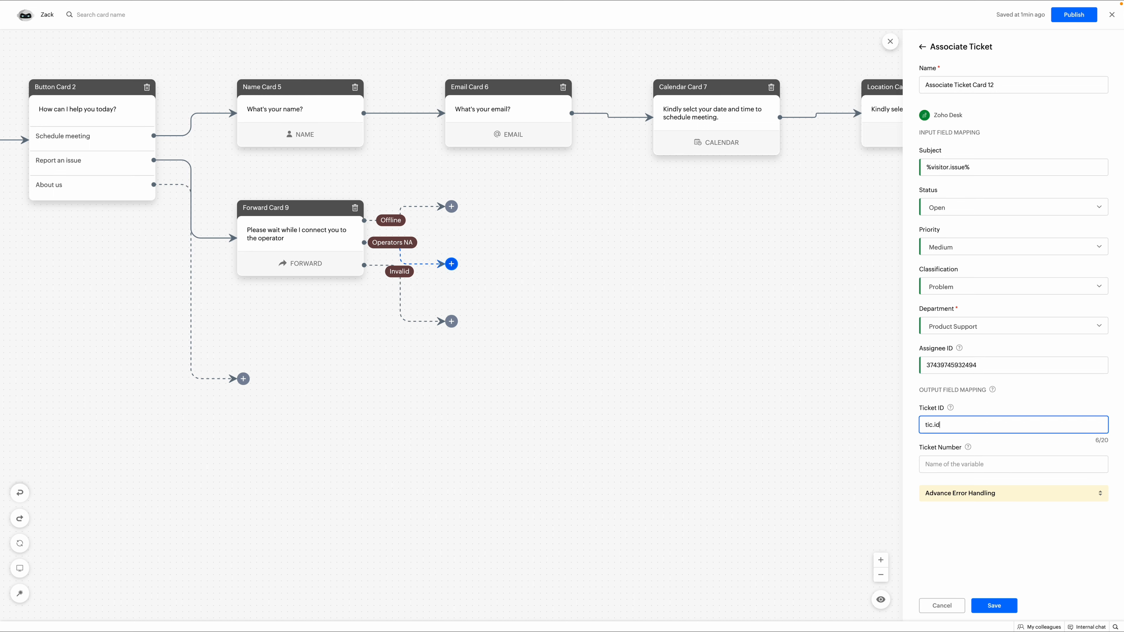
key("Tab")
type("tic.no")
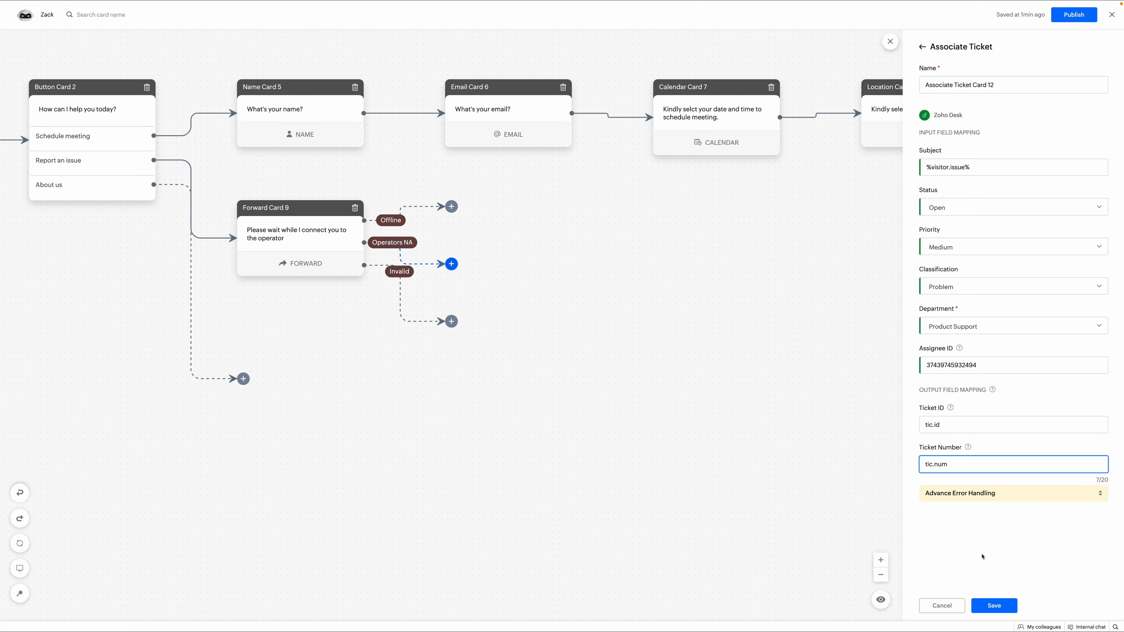
left_click(994, 605)
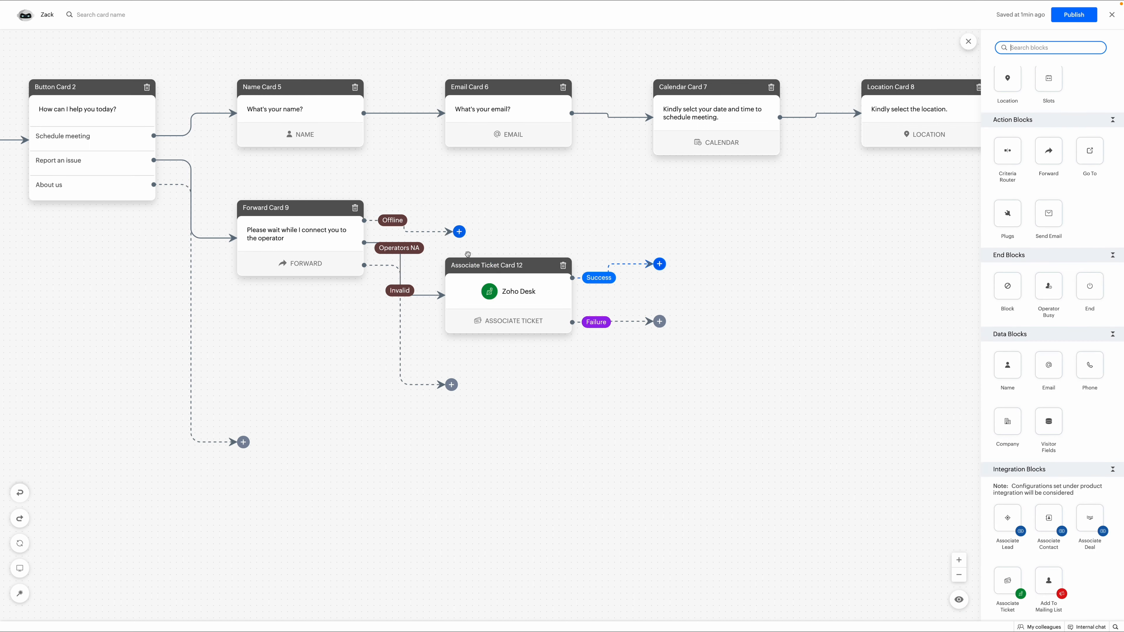
Add an End card on ticket Success and an Operator Busy card on Failure.
left_click_drag(1090, 287, 660, 207)
left_click(994, 605)
left_click(442, 319)
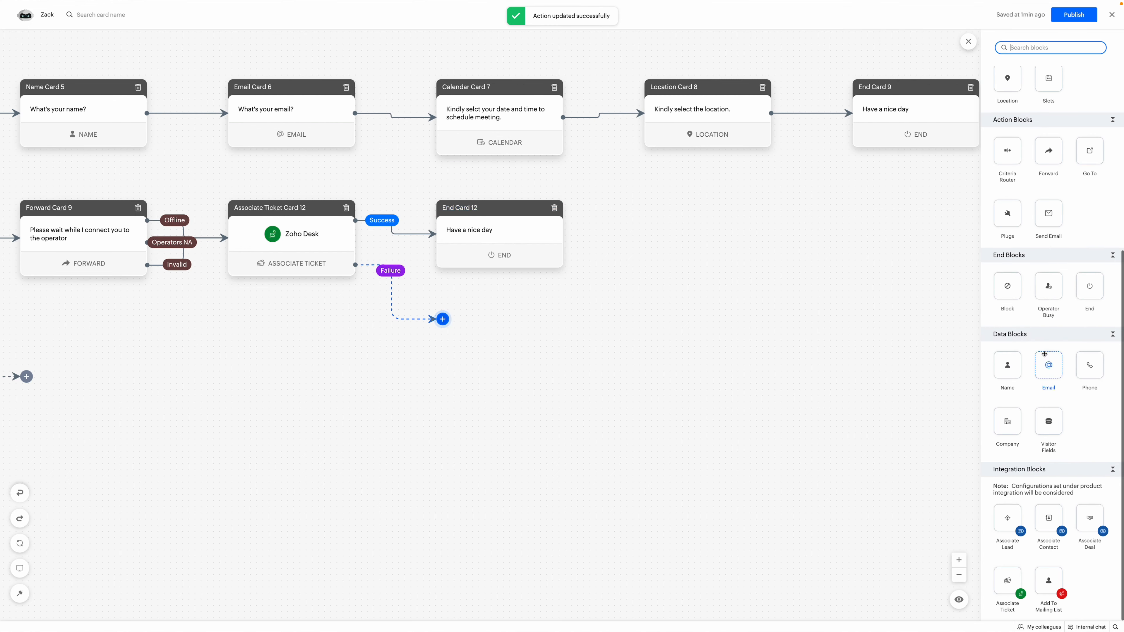
left_click(1049, 288)
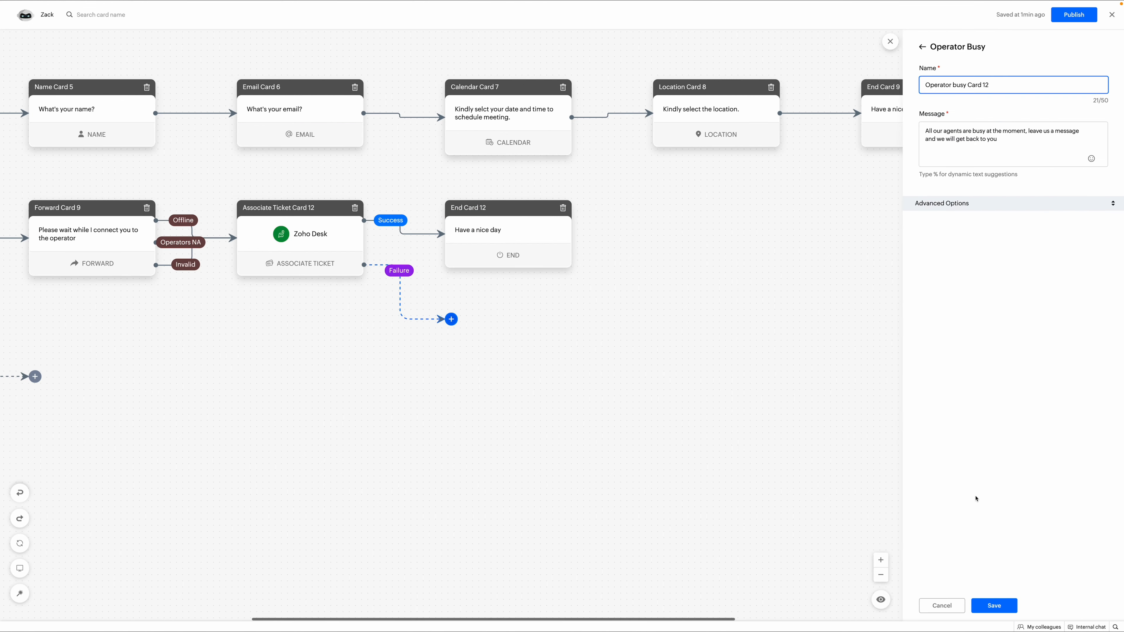
left_click(995, 605)
Attach an Articles card to the About us option.
scroll(543, 427, "left", 10)
left_click(486, 448)
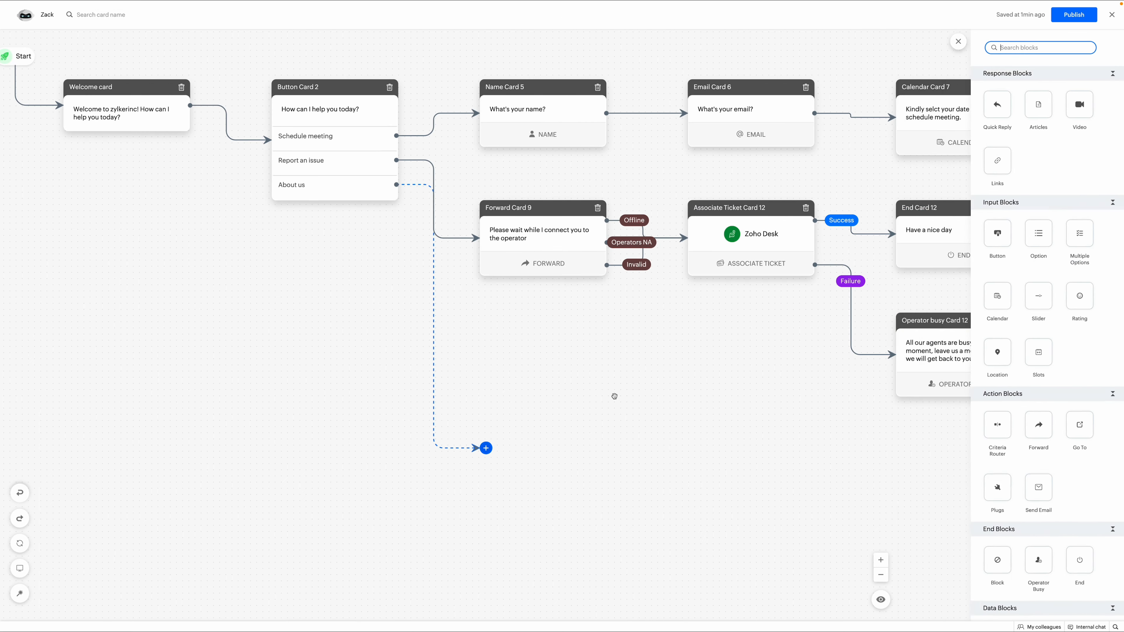
left_click_drag(1048, 104, 489, 449)
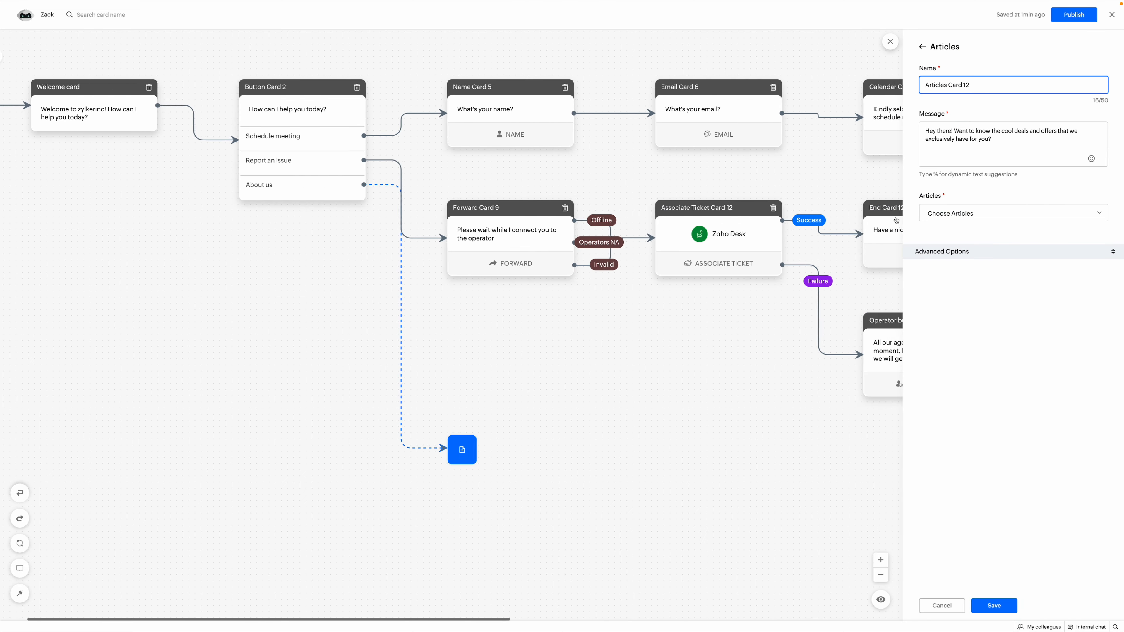
Set the articles card message to 'check out the below articles to more about us.'.
left_click(955, 153)
key("super+a")
type("check out the")
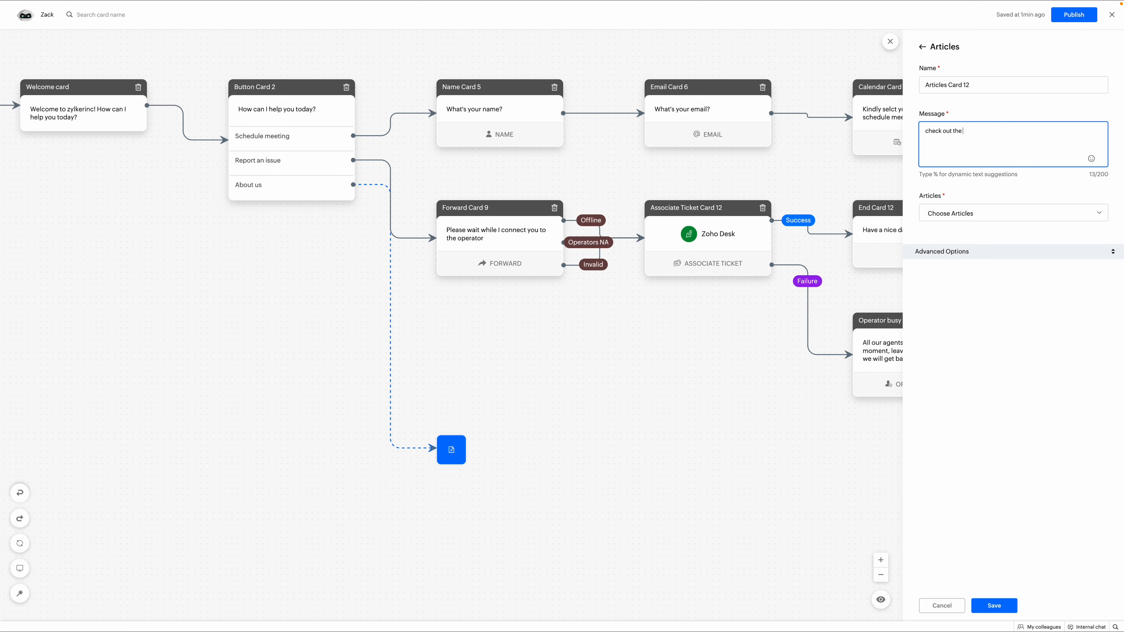
type(" below articles to more about us.")
Share About Zylker Store, COVID-19 precautions and return policy articles, then link to End Card 12.
left_click(979, 214)
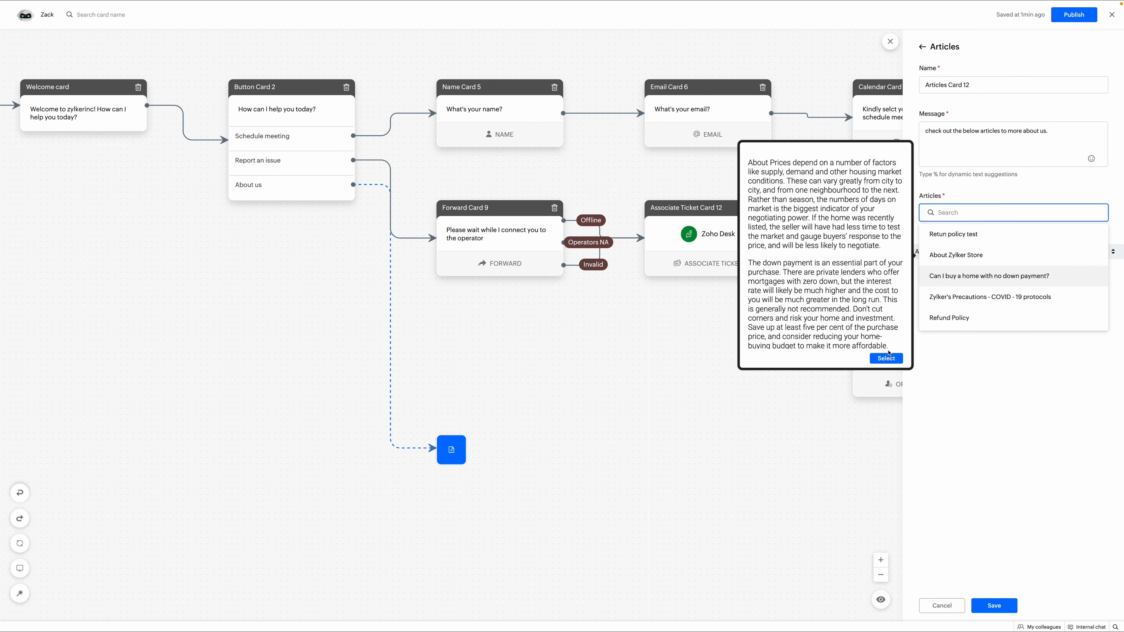
left_click(981, 249)
left_click(979, 213)
left_click(969, 295)
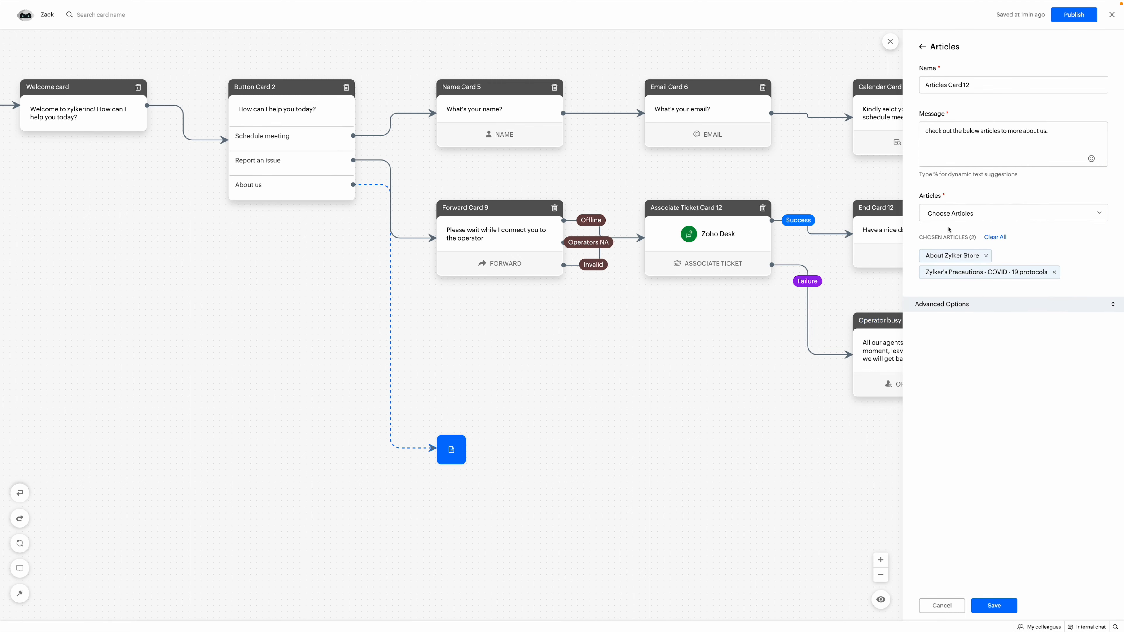
left_click(986, 213)
left_click(959, 305)
left_click(994, 605)
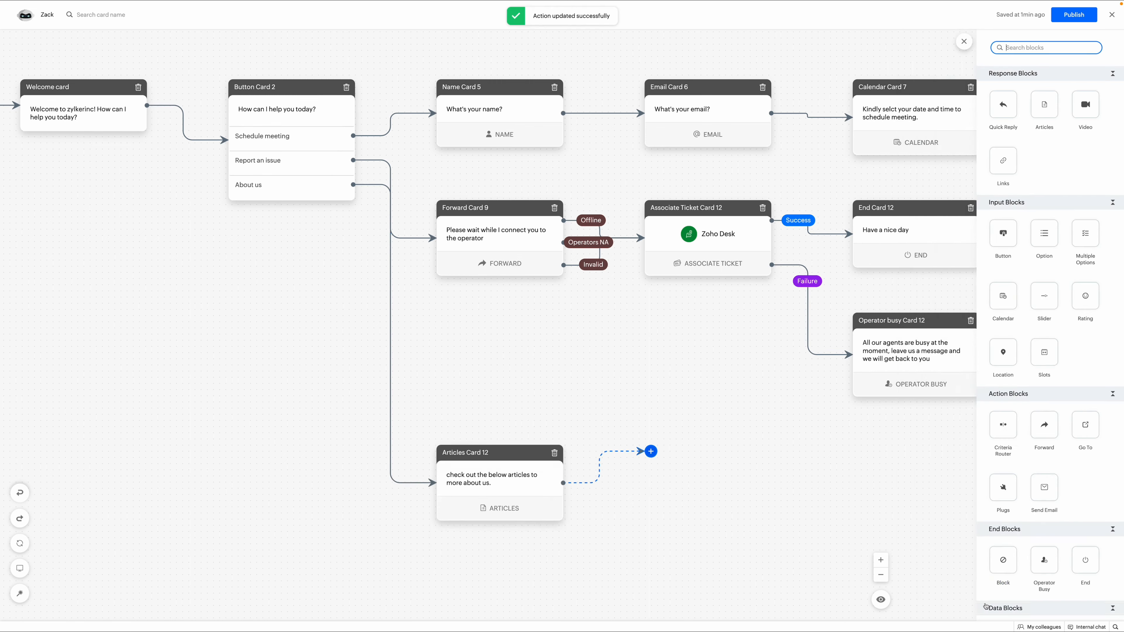
left_click_drag(490, 448, 713, 239)
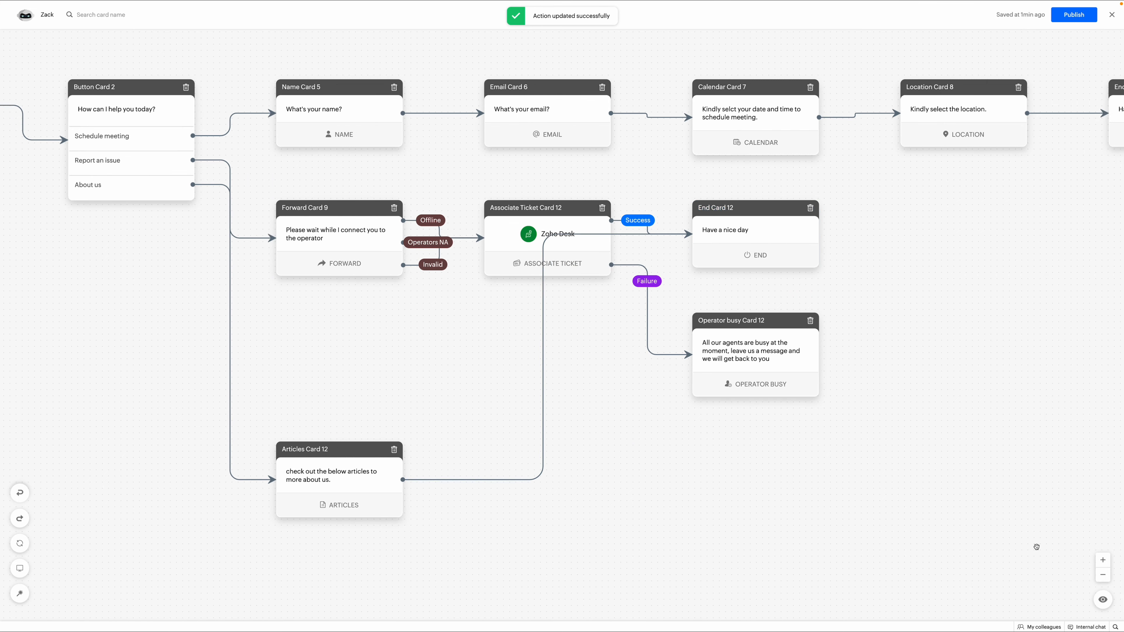
In the bot preview, choose Schedule meeting and reply with a visitor name and e-mail address.
left_click(1100, 601)
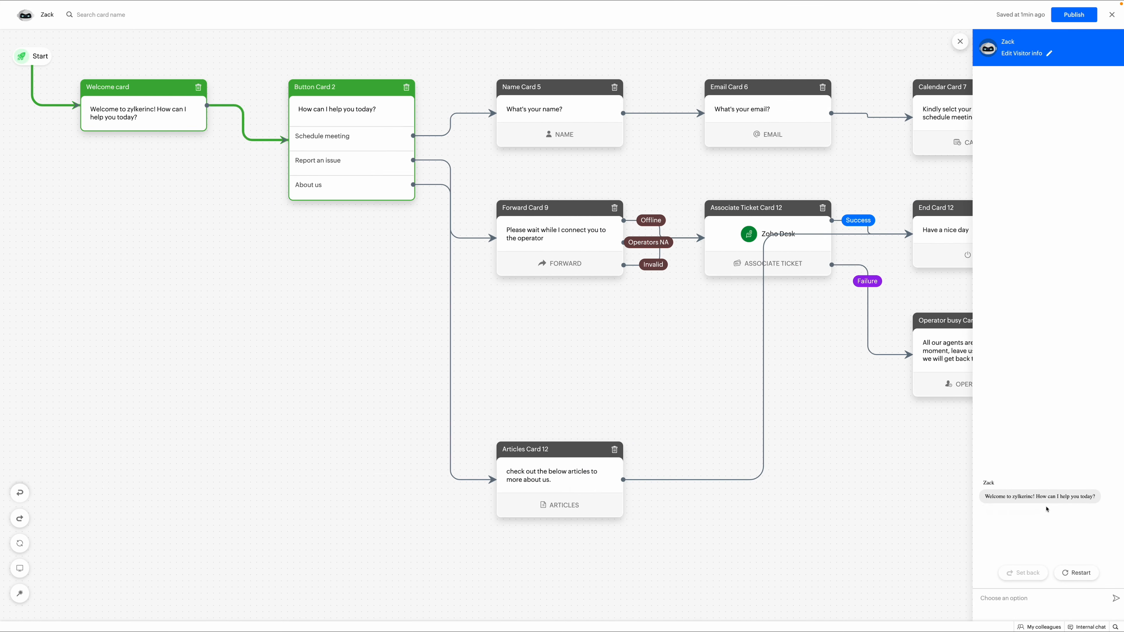
left_click(1016, 543)
type("James")
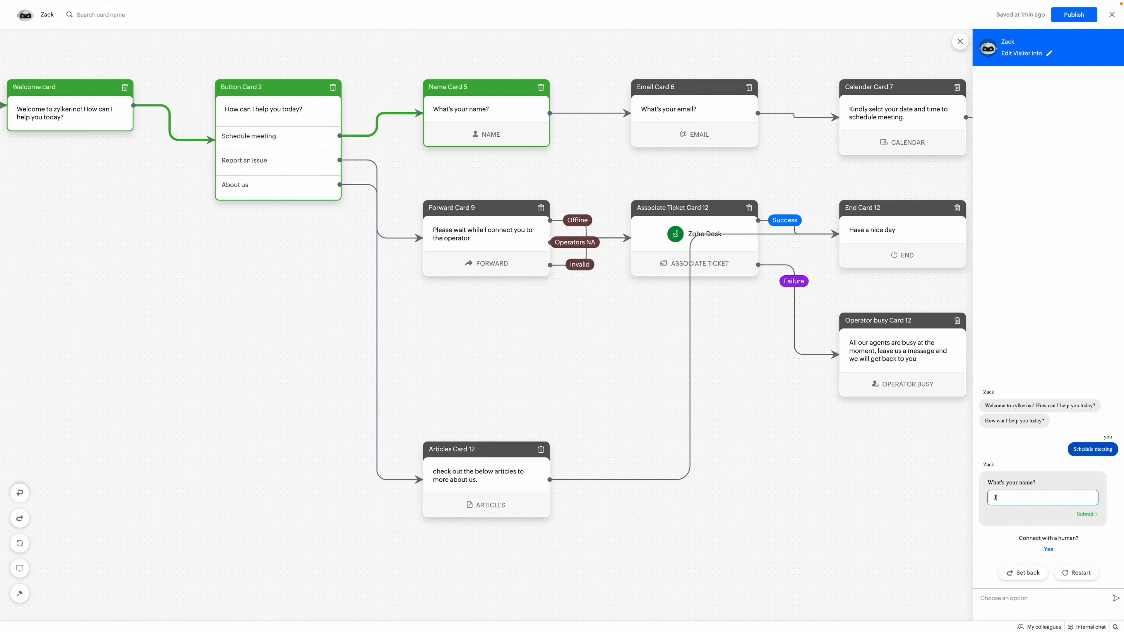
key("Return")
key("Return")
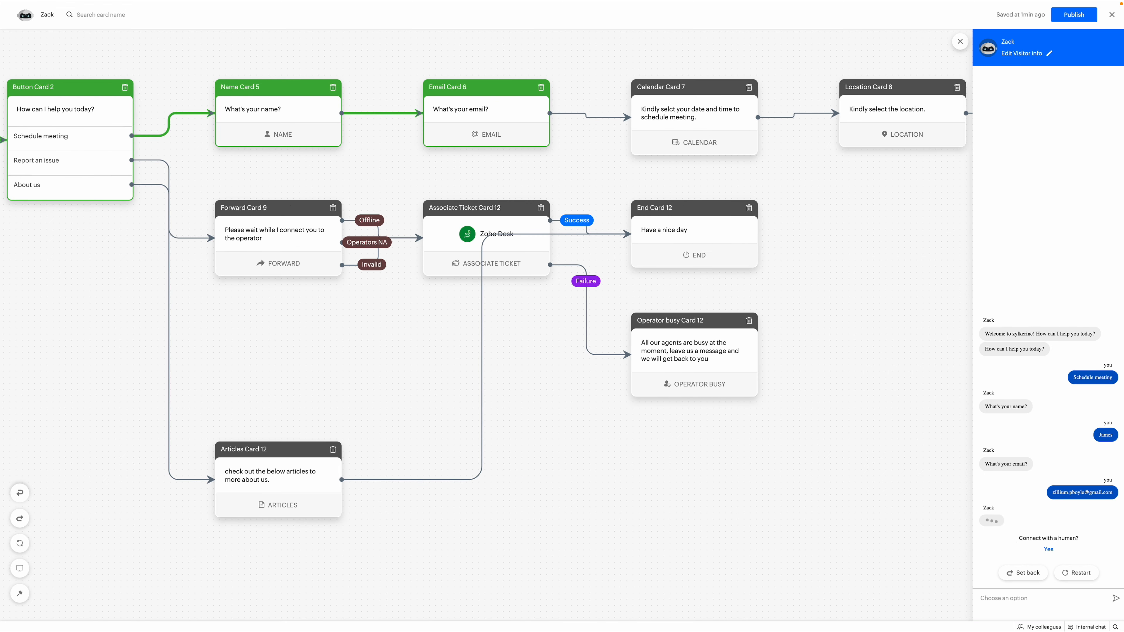
Book a meeting slot on 14 April and share the visitor's location.
left_click(1043, 518)
left_click(598, 325)
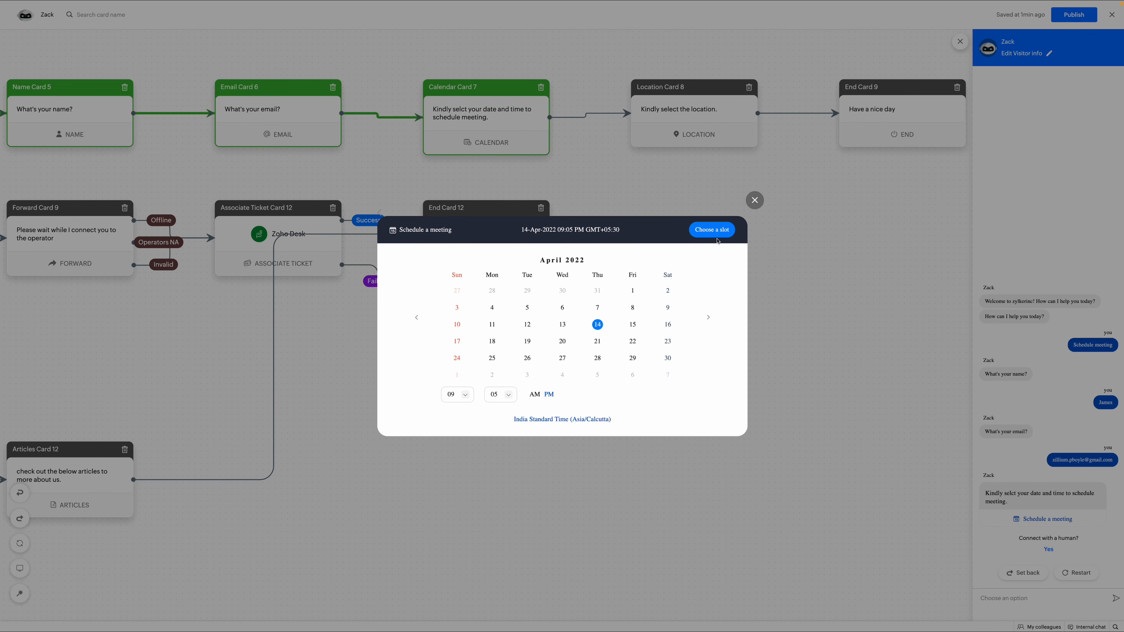
left_click(712, 230)
left_click(1039, 518)
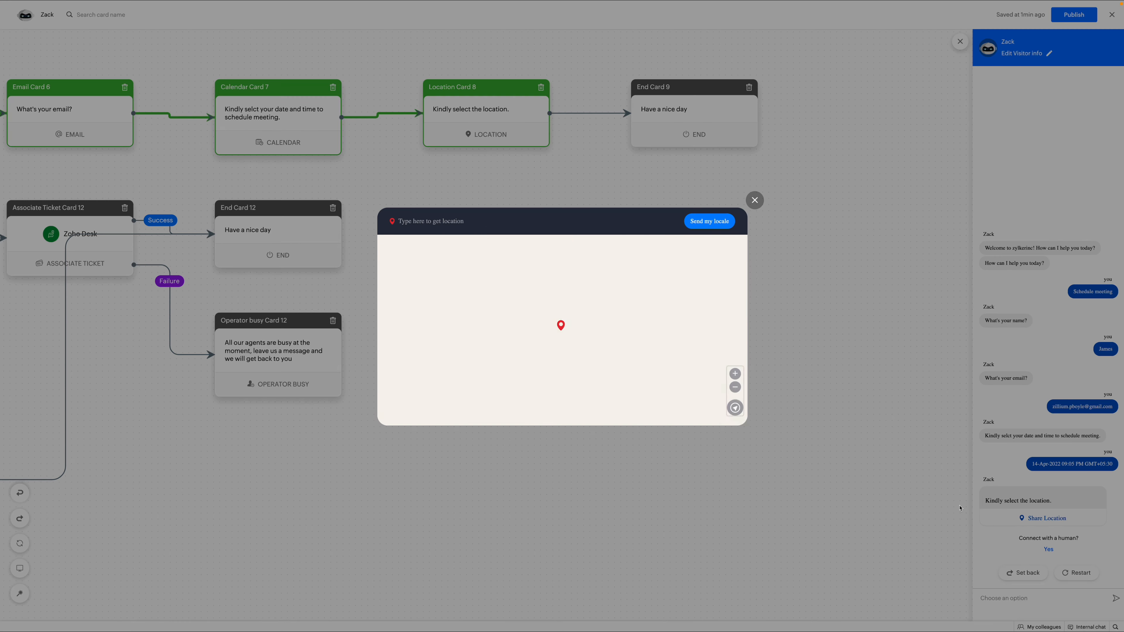
left_click(693, 218)
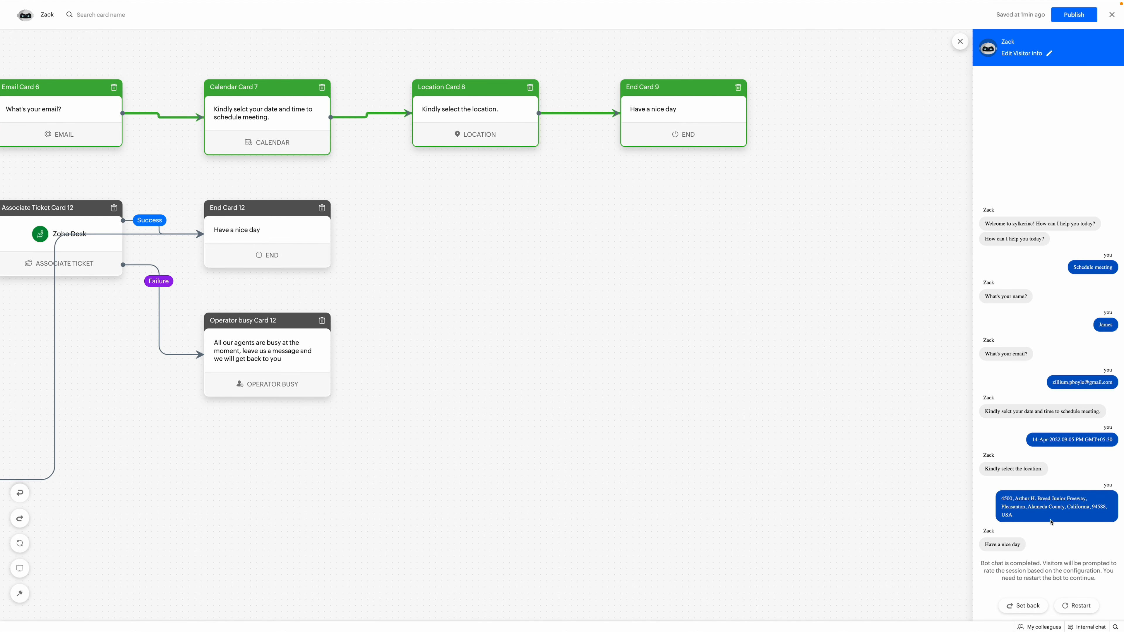
Publish the answer bot and keep the Message handler selected in the script builder.
left_click(1072, 15)
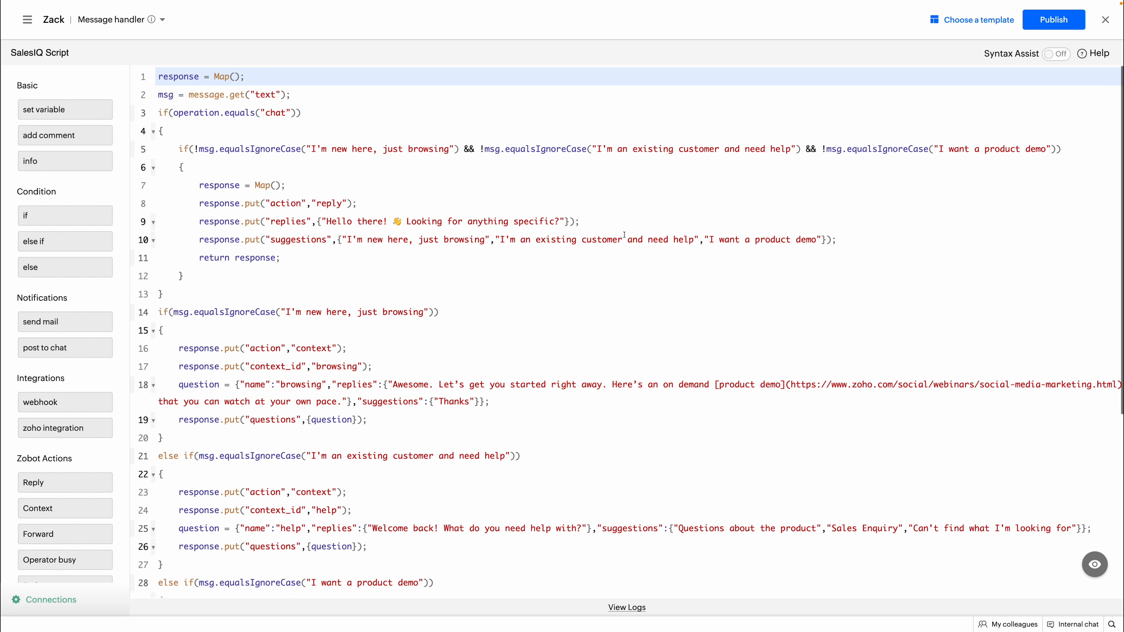
left_click(127, 21)
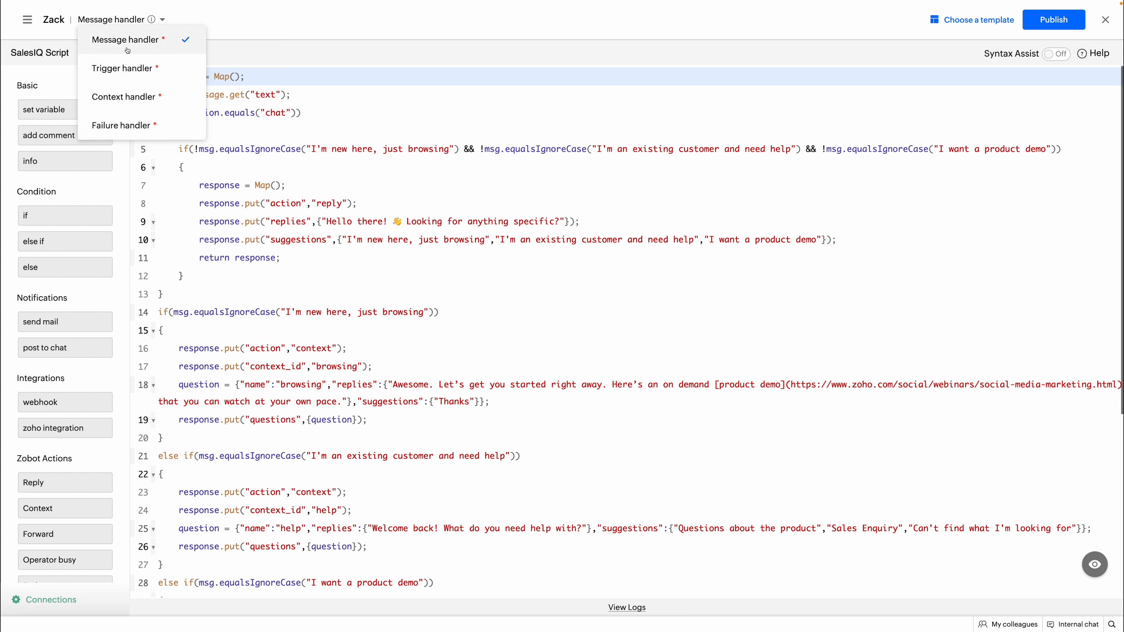
left_click(310, 71)
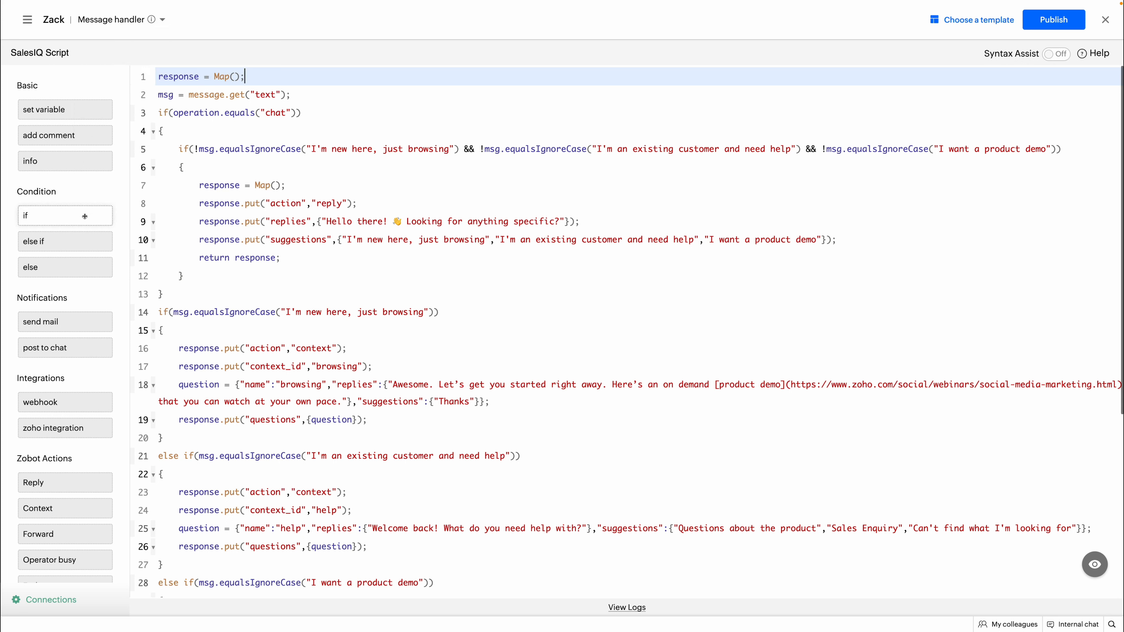
Insert and then delete an if block at line 13, preview the script bot, and publish it.
left_click_drag(85, 216, 208, 294)
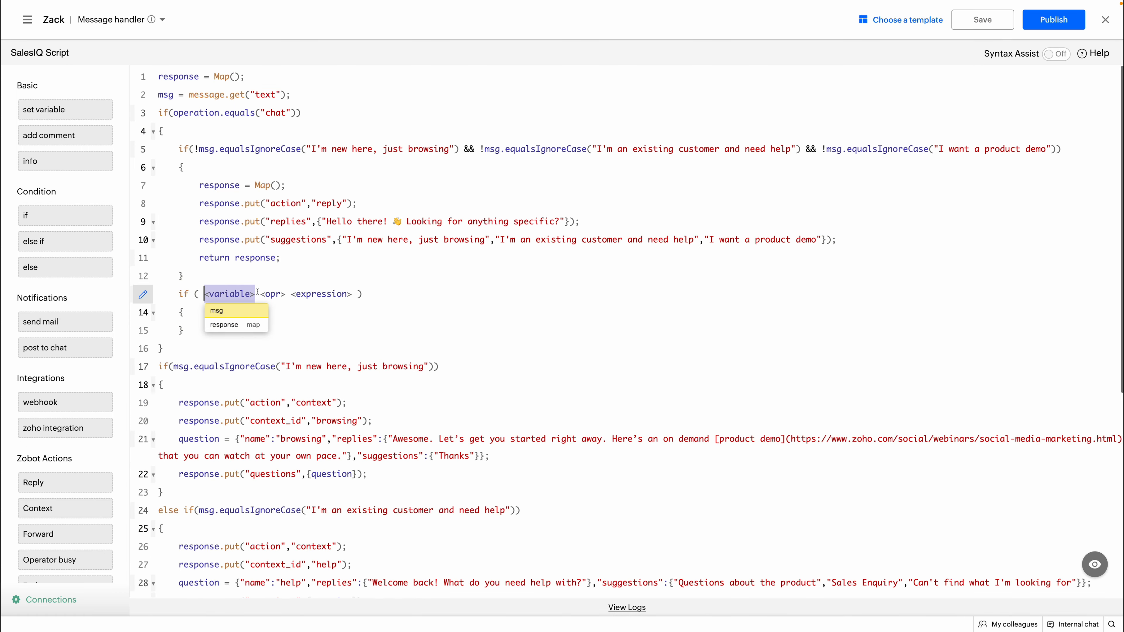
left_click(272, 294)
left_click(308, 294)
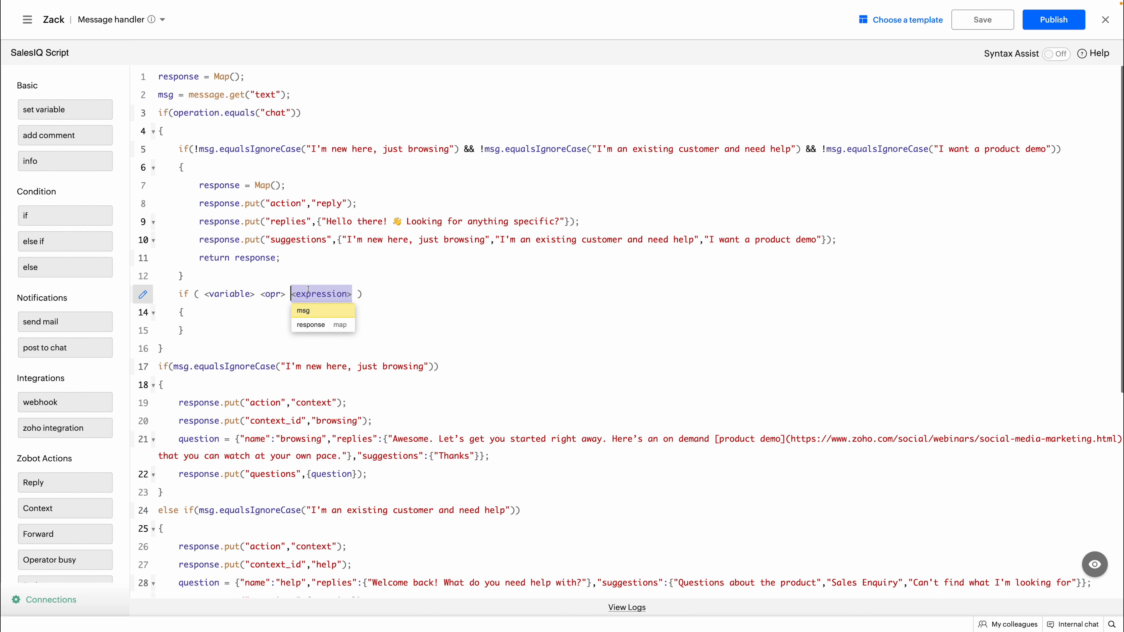
left_click(379, 288)
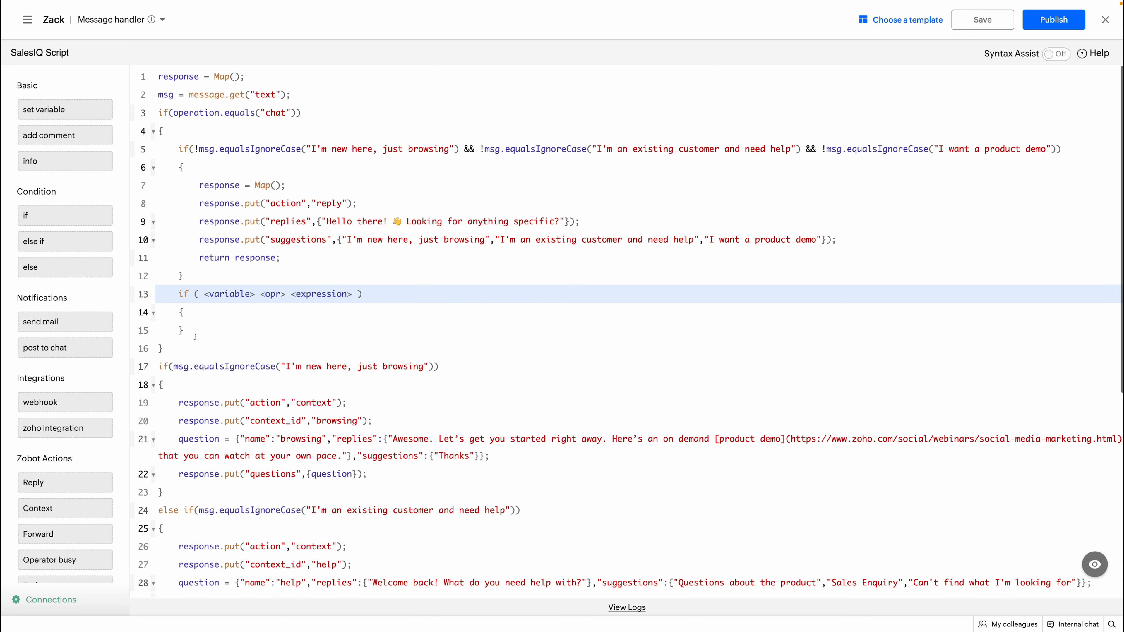
left_click_drag(190, 330, 152, 302)
key("BackSpace")
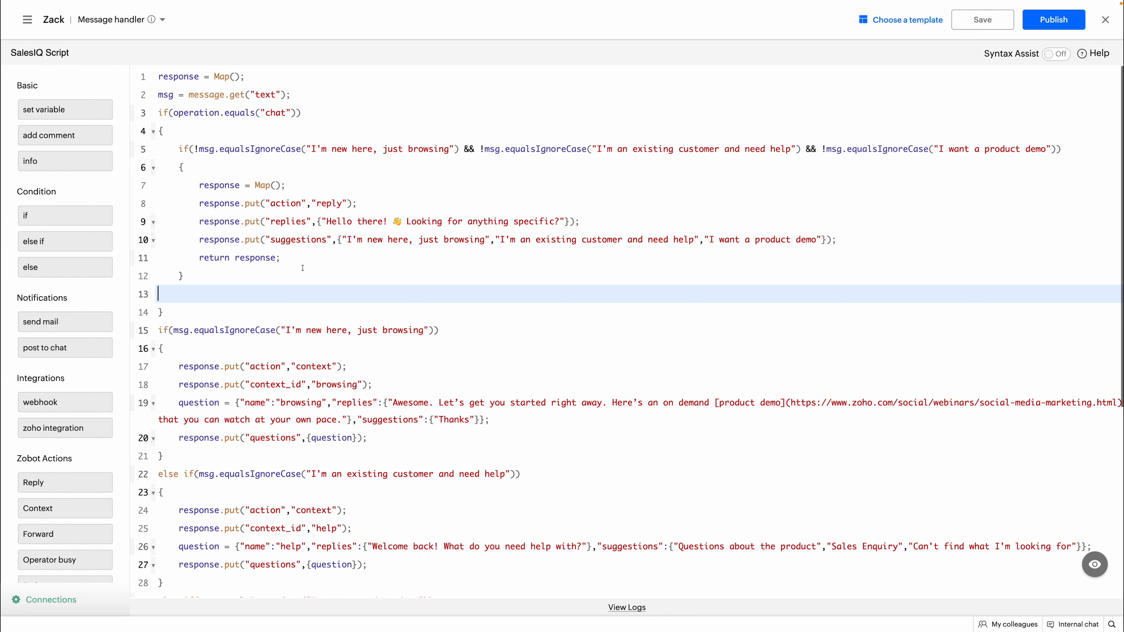
key("BackSpace")
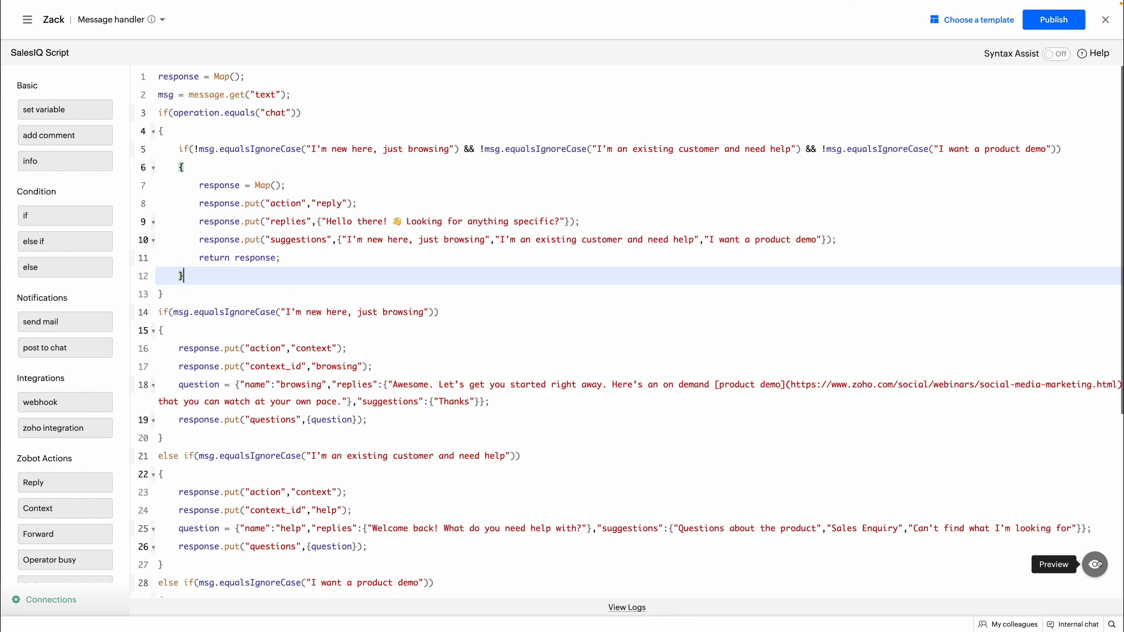
left_click(1094, 565)
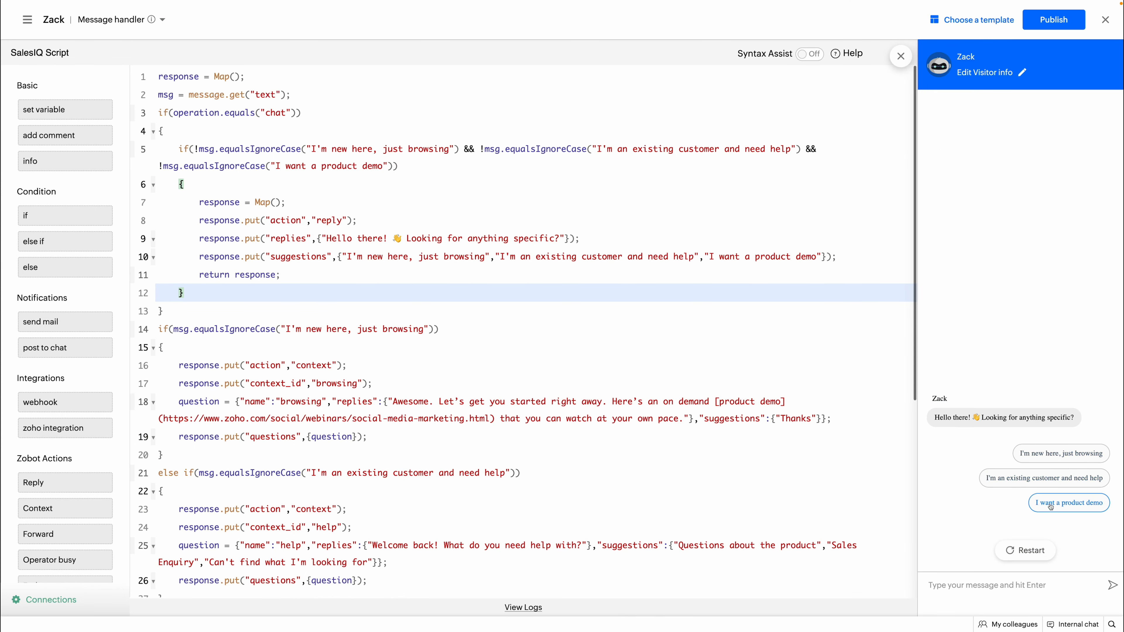
left_click(1036, 24)
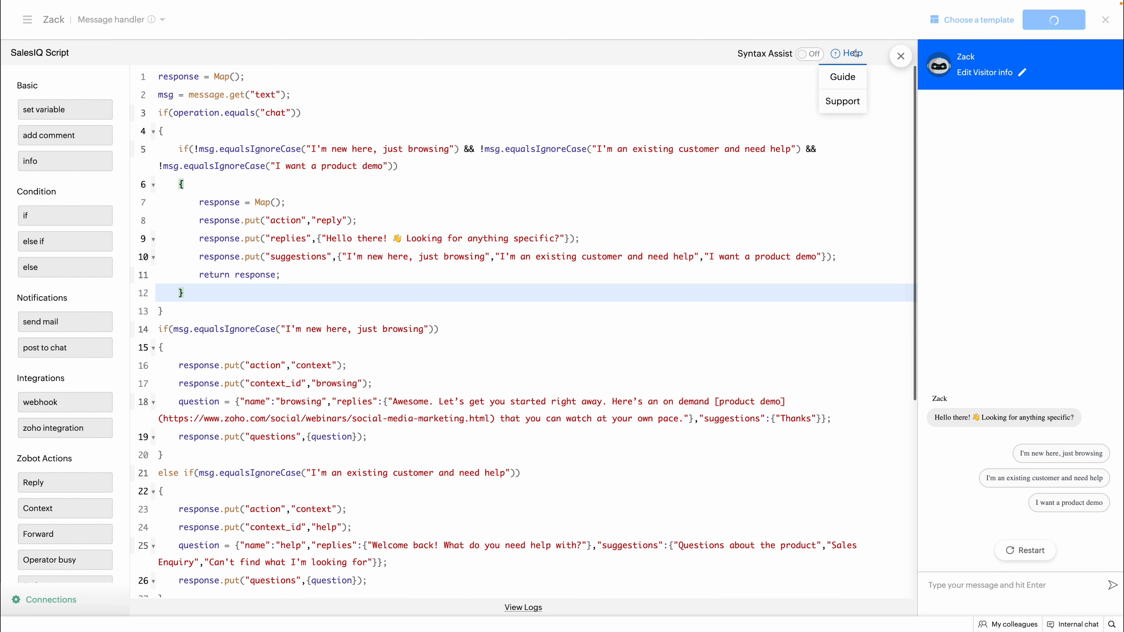